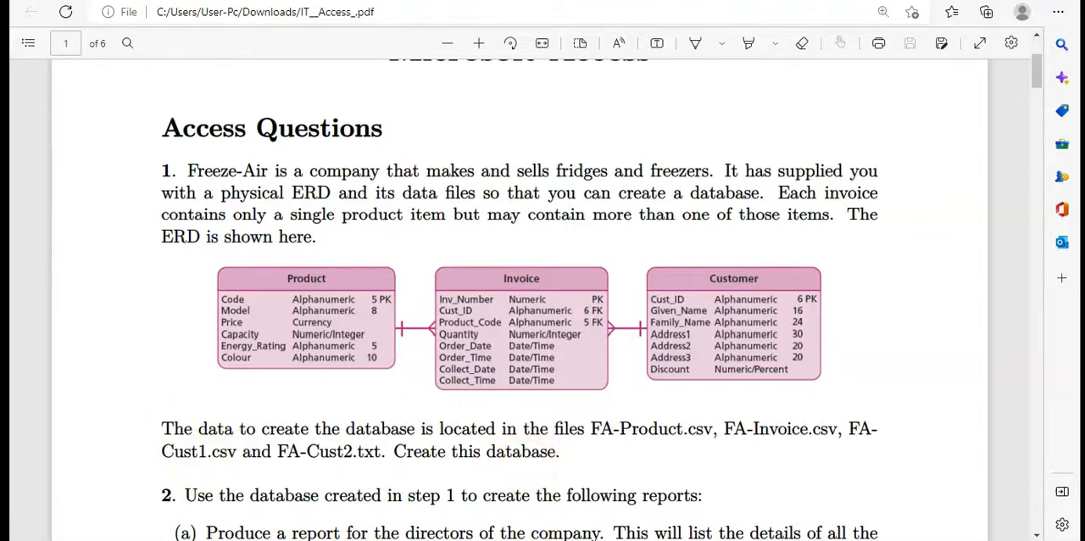
# Switch to the Chapter 10 source files folder and open the FA-Cust1 CSV file in Excel
pyautogui.hotkey('alt', 'Tab')
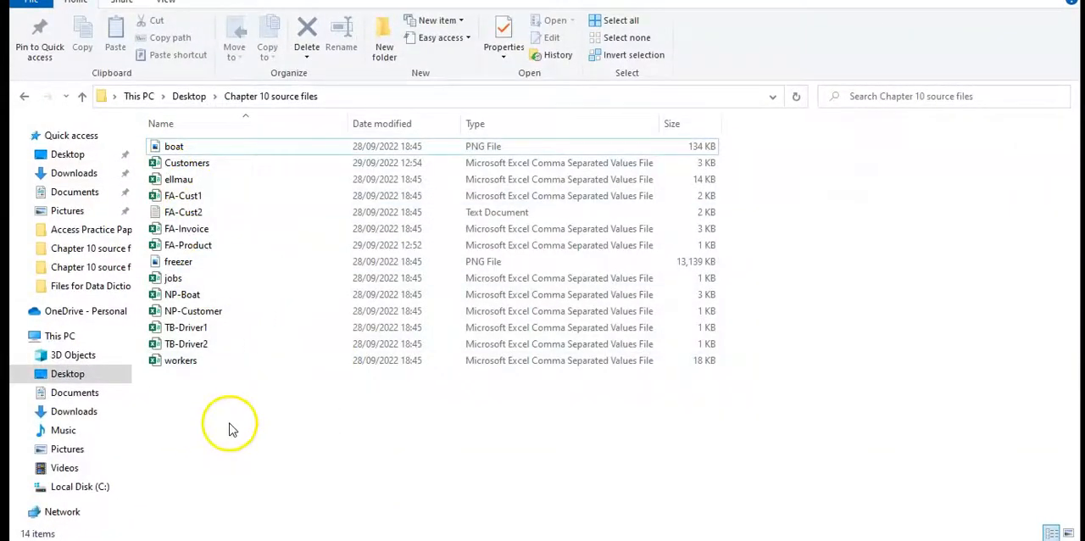
pyautogui.click(192, 197)
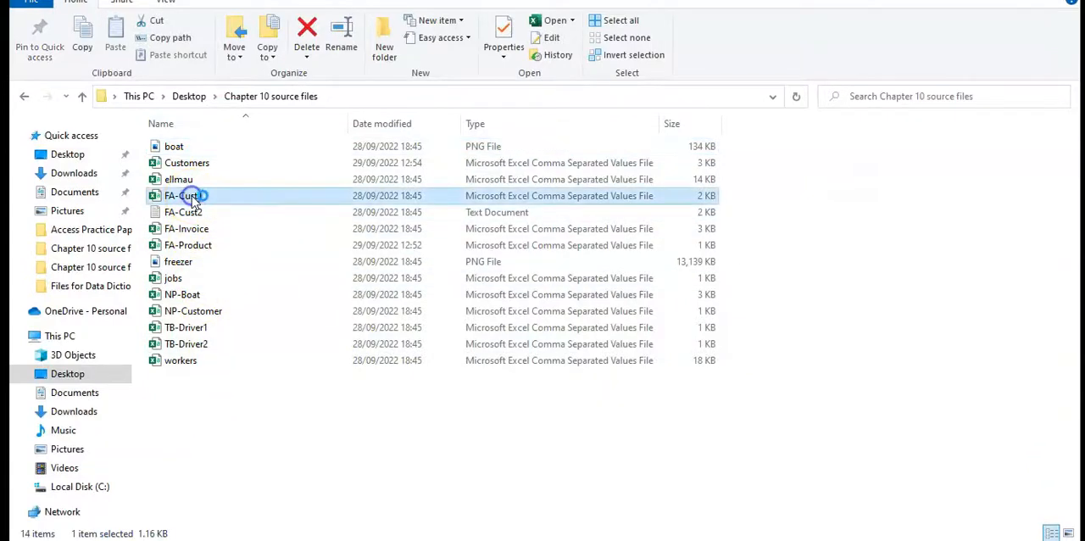
pyautogui.doubleClick(192, 197)
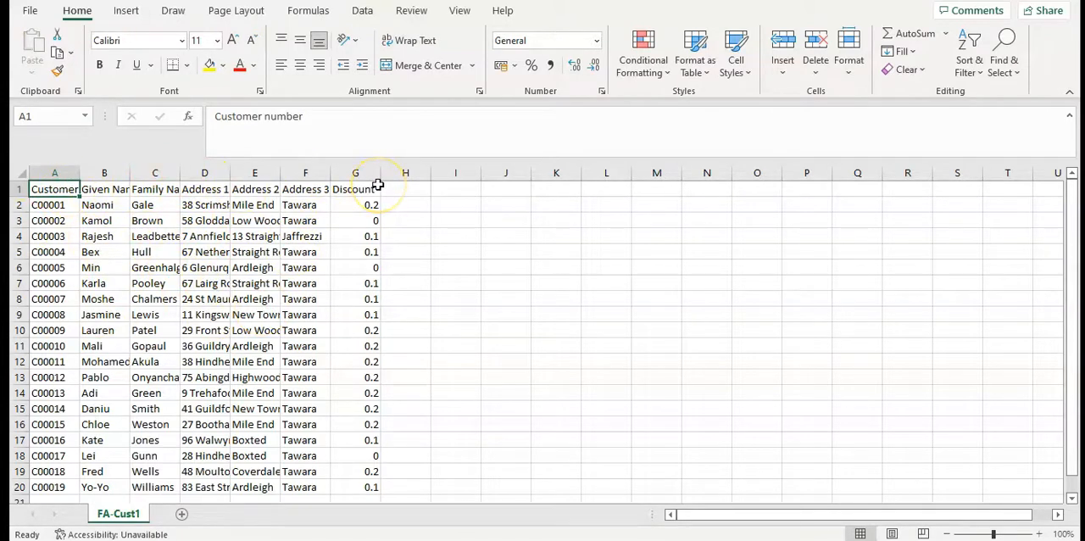
# Fit the width of every column in the FA-Cust1 sheet to its contents
pyautogui.click(24, 173)
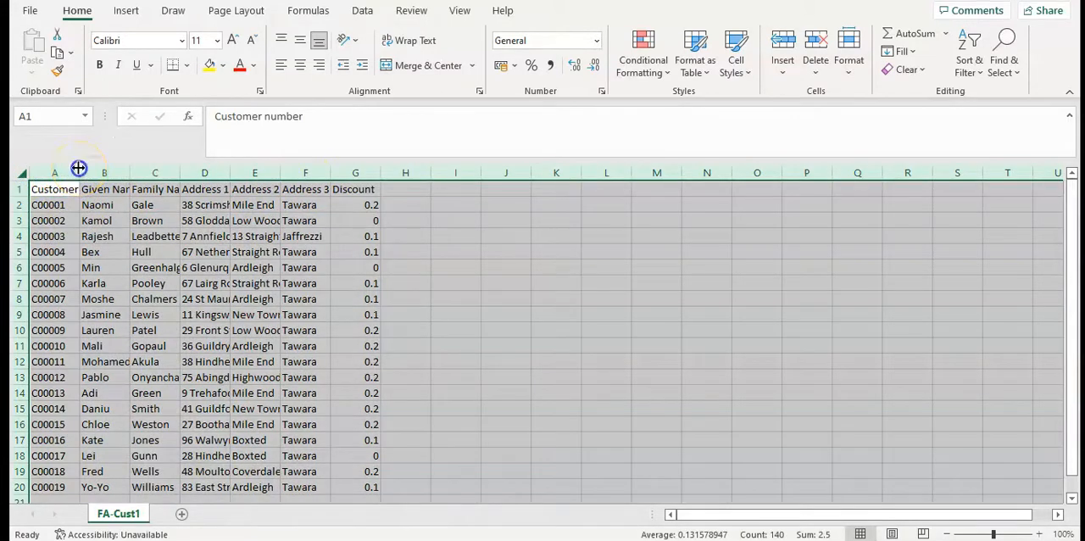
pyautogui.doubleClick(78, 168)
pyautogui.click(653, 287)
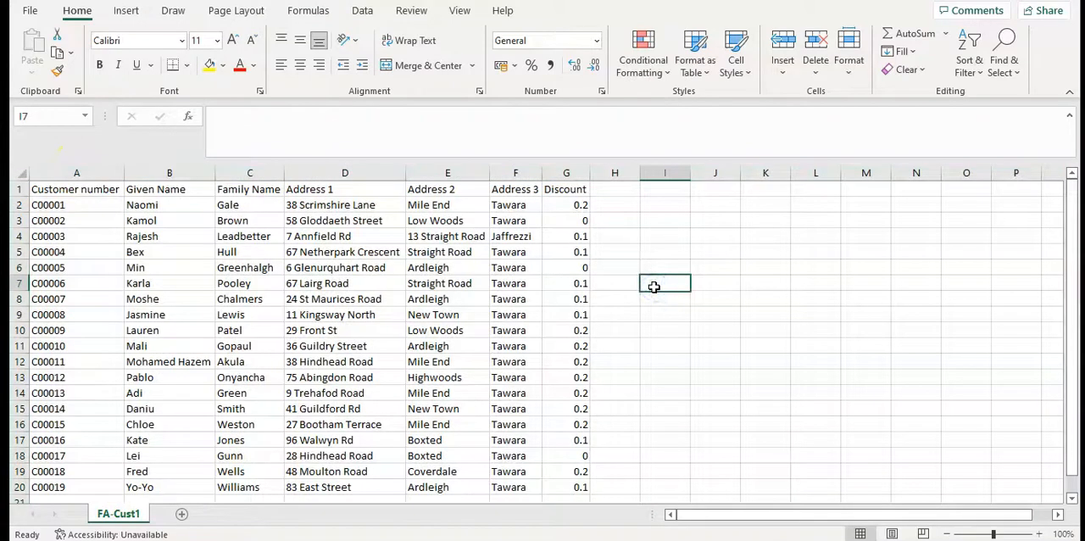
pyautogui.click(717, 405)
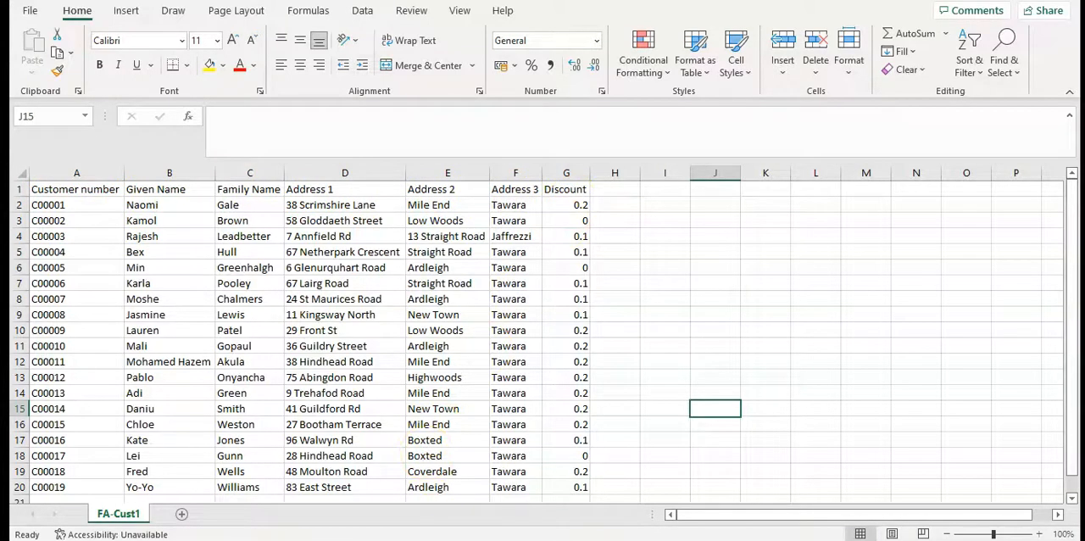
# Return to the source files folder, open the FA-Cust2 text file in Notepad and copy all of its contents
pyautogui.click(368, 540)
pyautogui.click(321, 431)
pyautogui.doubleClick(185, 214)
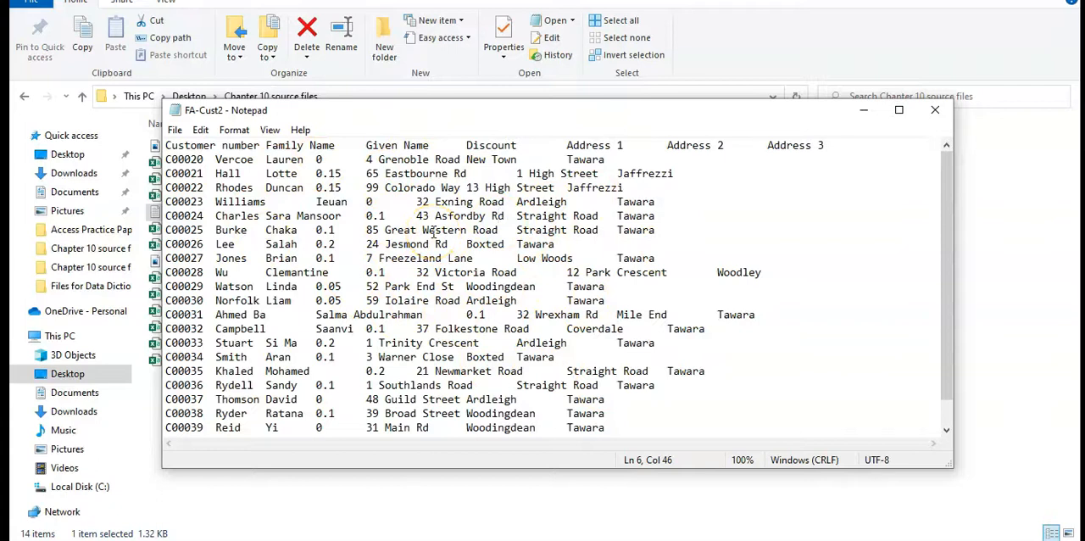
pyautogui.hotkey('ctrl', 'a')
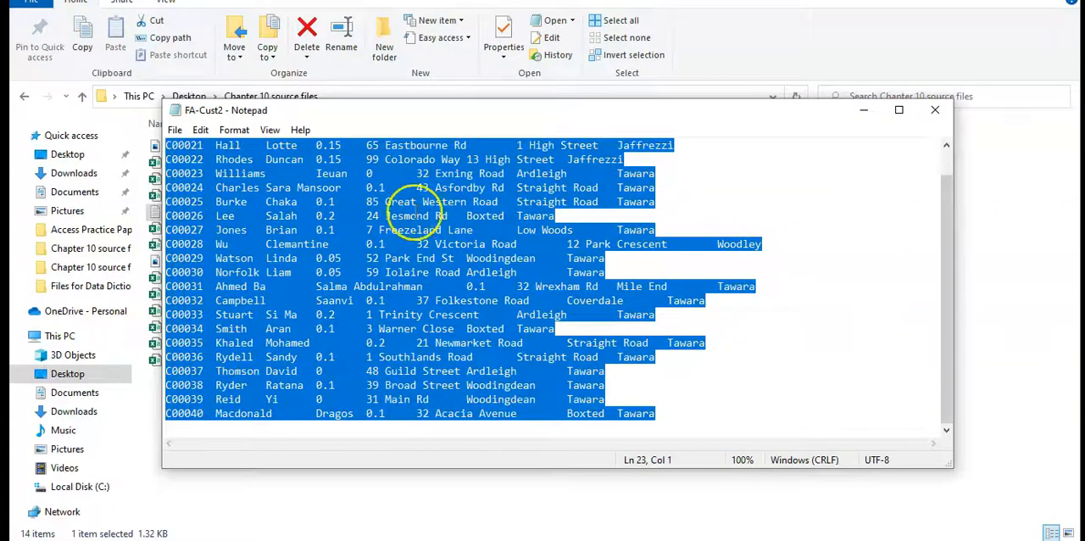
pyautogui.rightClick(452, 245)
pyautogui.click(488, 297)
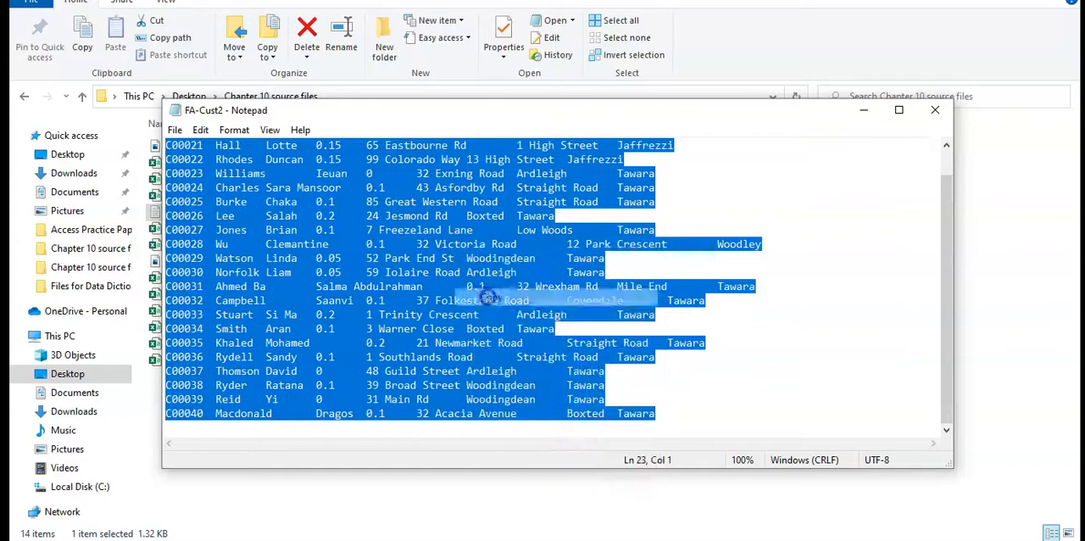
# Switch back to the FA-Cust1 sheet in Excel and paste the copied customer data at cell J1
pyautogui.click(685, 540)
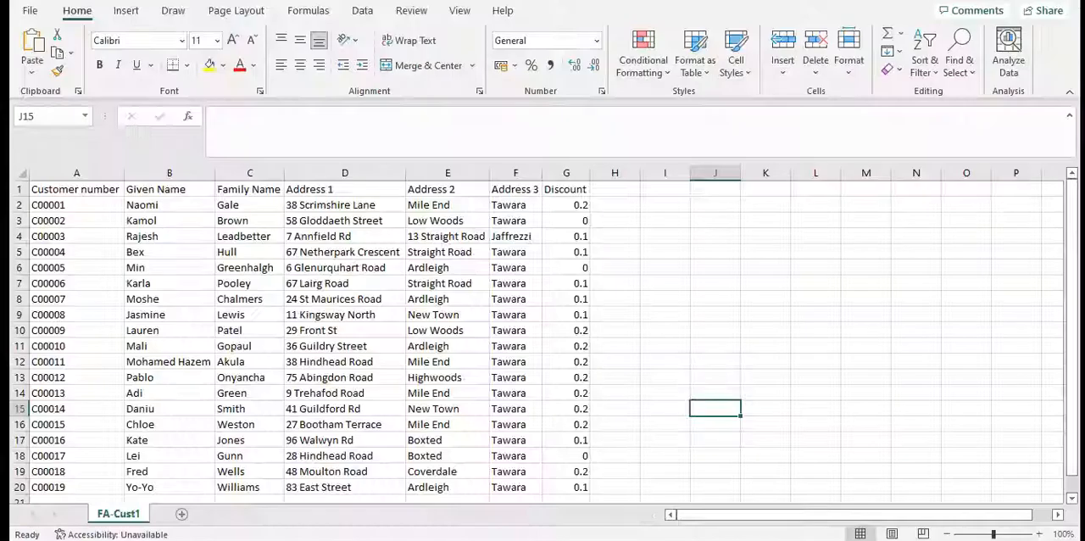
pyautogui.click(766, 315)
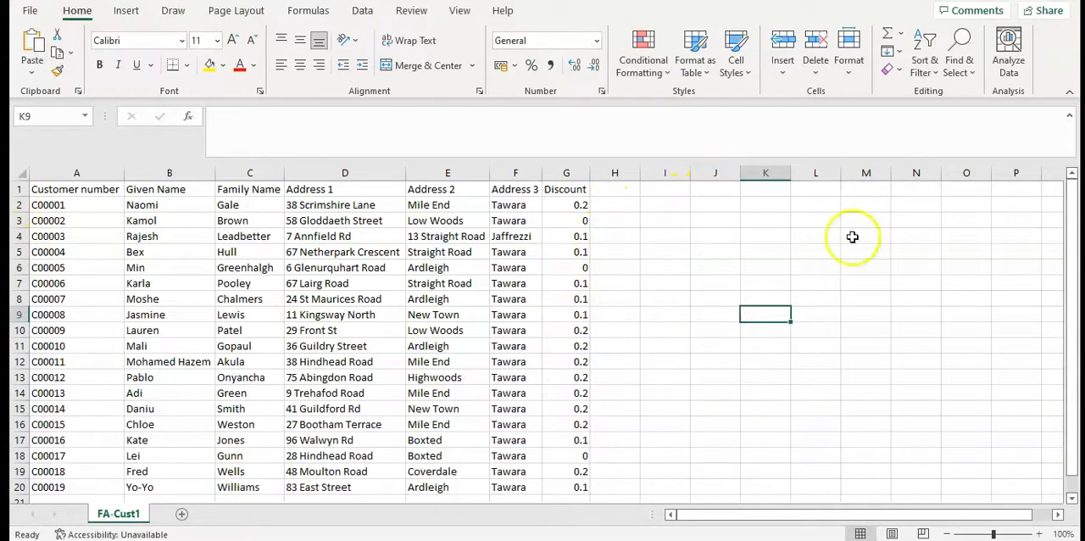
pyautogui.rightClick(717, 192)
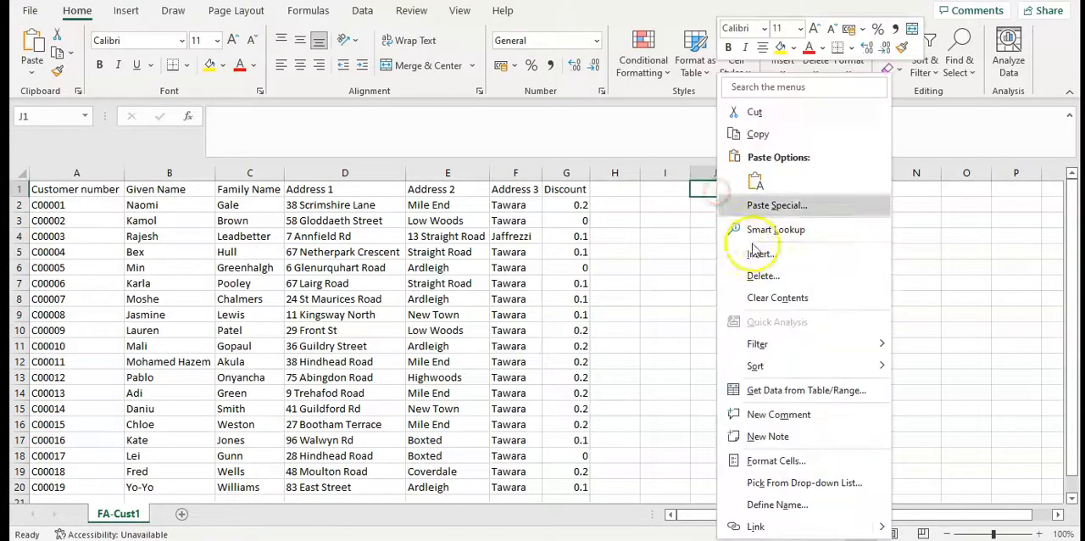
pyautogui.click(756, 181)
pyautogui.click(661, 296)
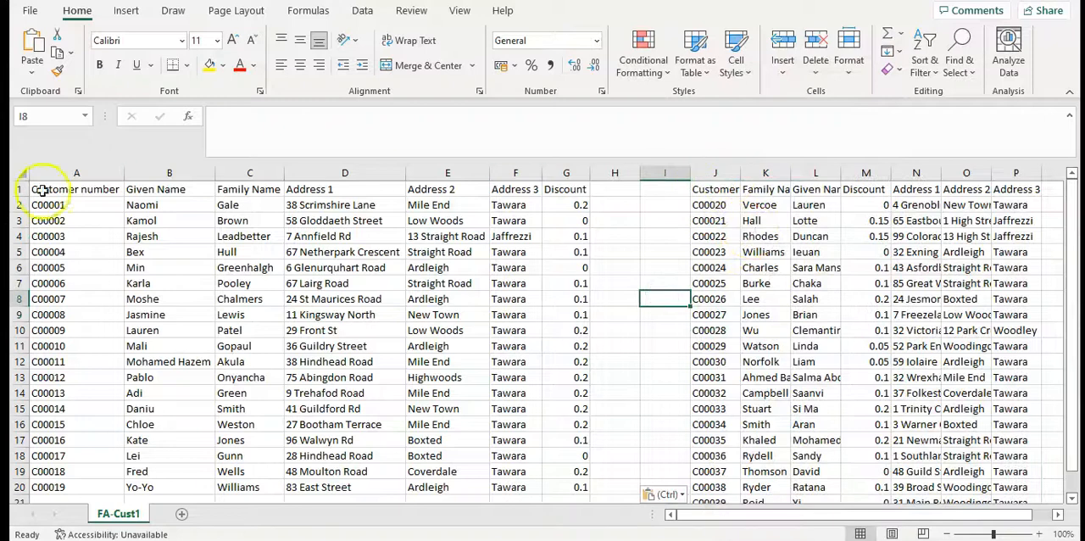
# Fit all column widths again so the pasted data's headings and values show in full
pyautogui.click(22, 174)
pyautogui.doubleClick(123, 172)
pyautogui.click(842, 315)
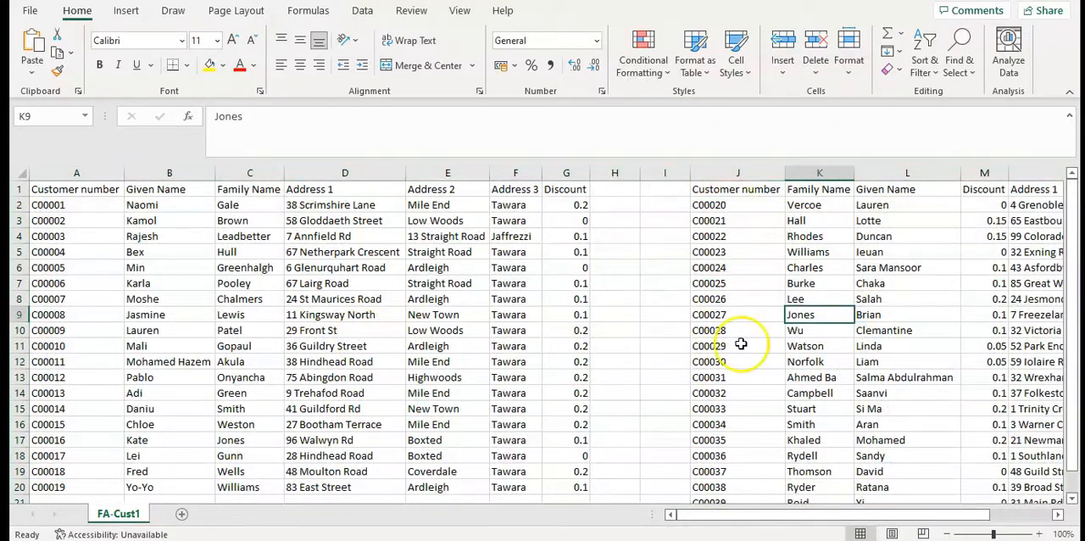
# Copy the customer numbers of the pasted list, J2:J22, without the heading
pyautogui.click(78, 174)
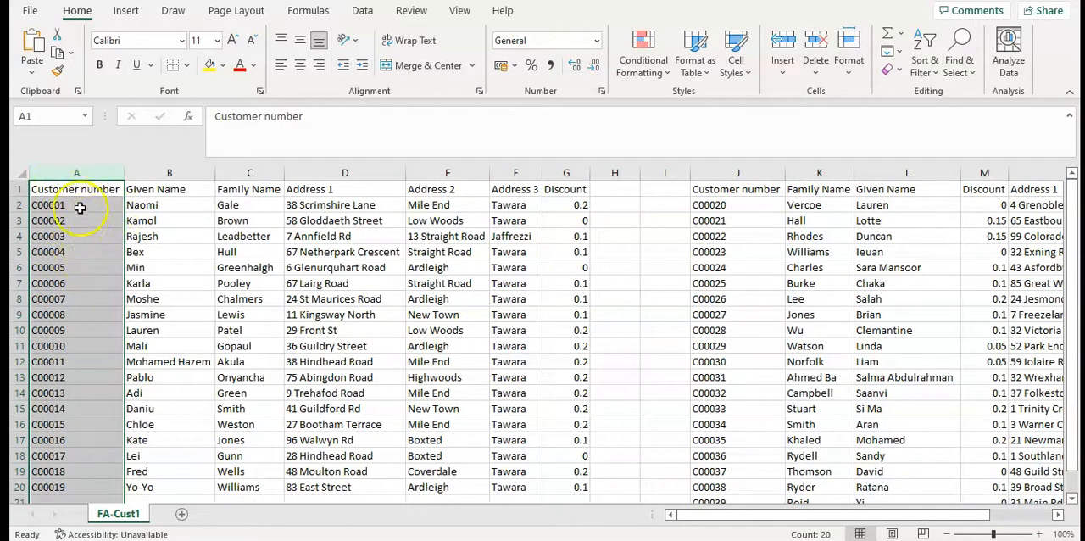
pyautogui.click(80, 208)
pyautogui.moveTo(746, 206); pyautogui.dragTo(735, 468)
pyautogui.rightClick(734, 354)
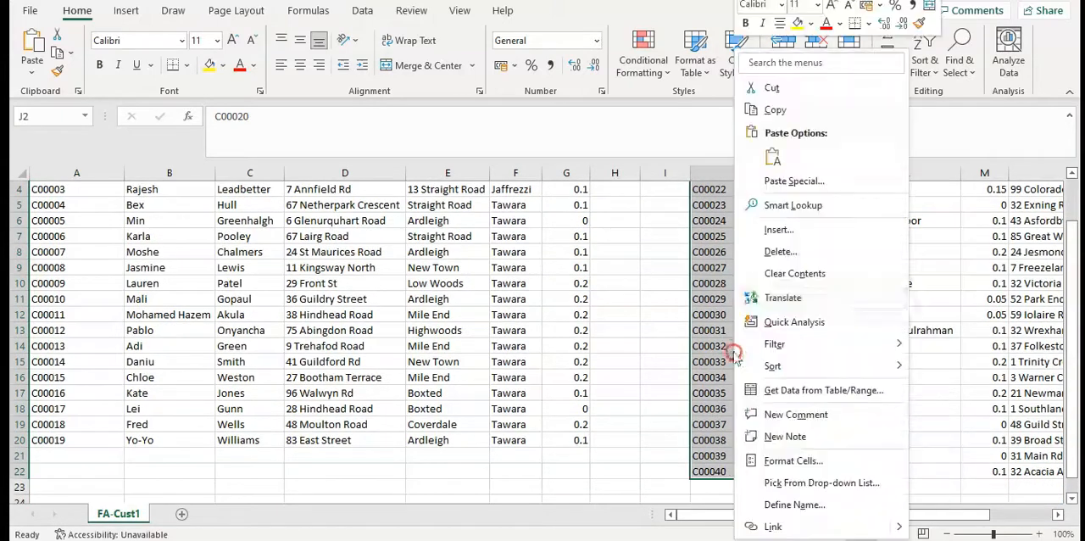
pyautogui.click(773, 110)
pyautogui.scroll(1, 543, 339)
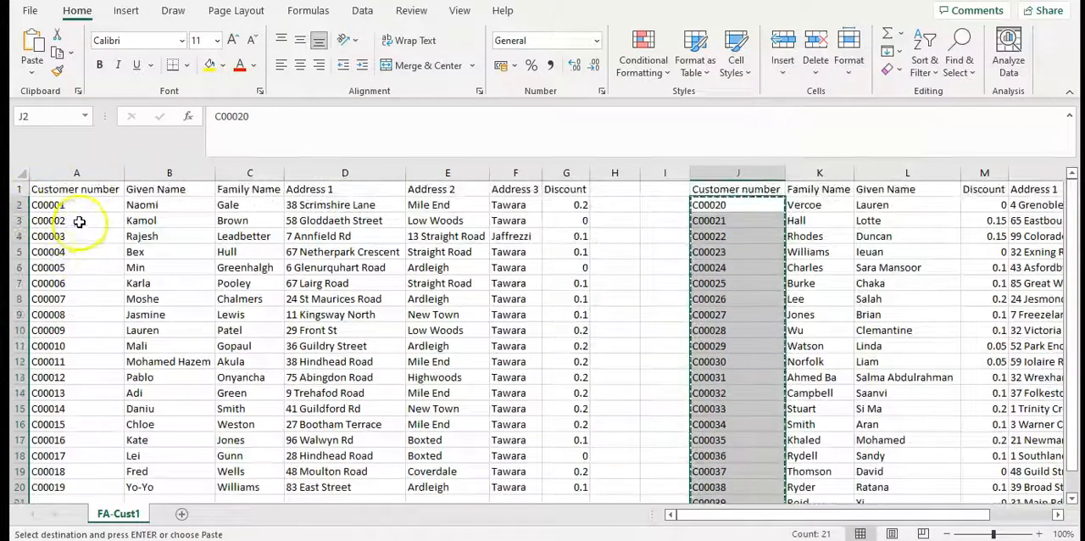
pyautogui.hotkey('ctrl', 'q')
pyautogui.hotkey('ctrl', 'q')
pyautogui.hotkey('ctrl', 'q')
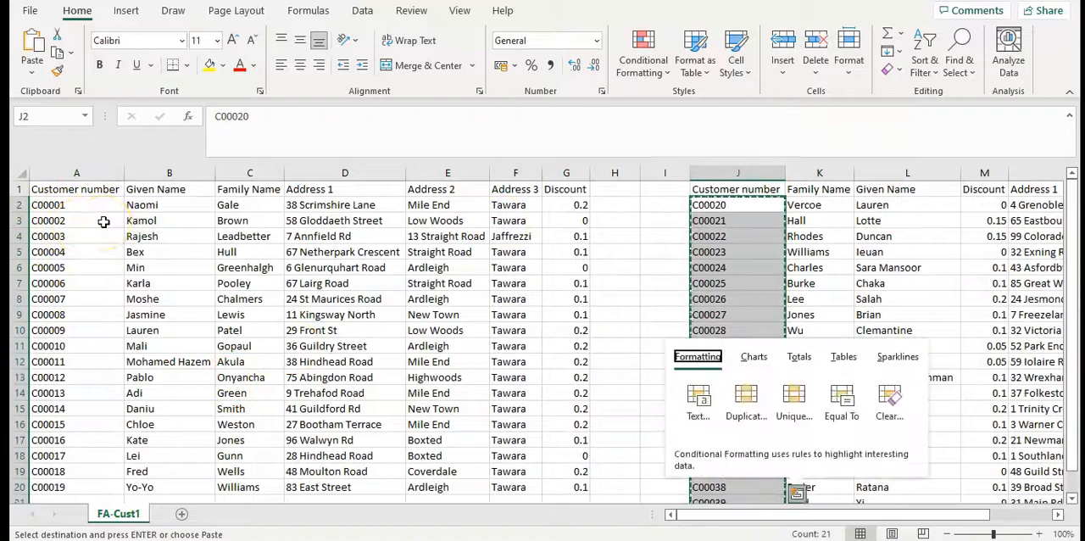
# Paste the copied customer numbers below the first list's customer numbers, starting at cell A21
pyautogui.scroll(-5, 101, 219)
pyautogui.click(84, 267)
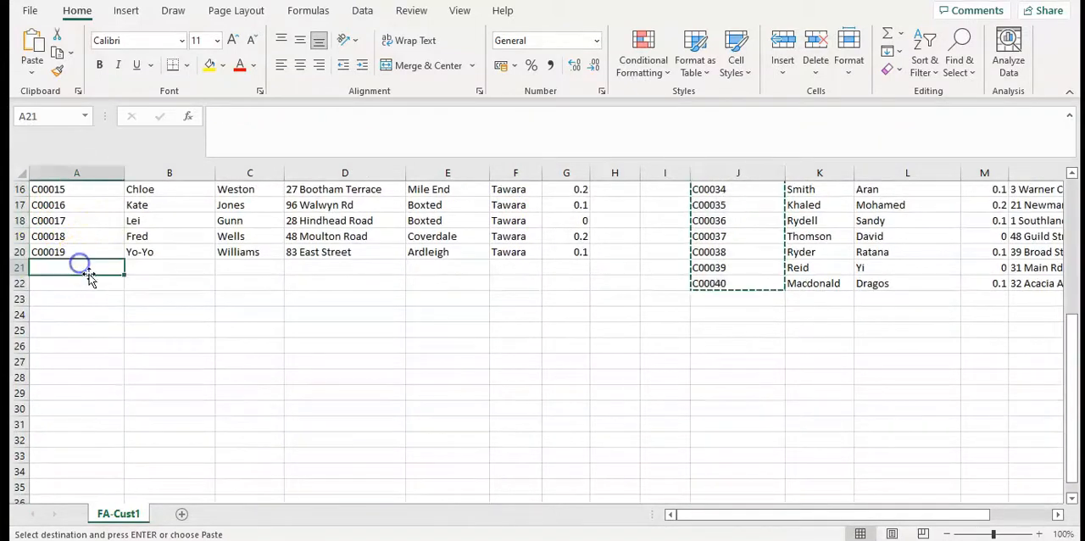
pyautogui.rightClick(55, 267)
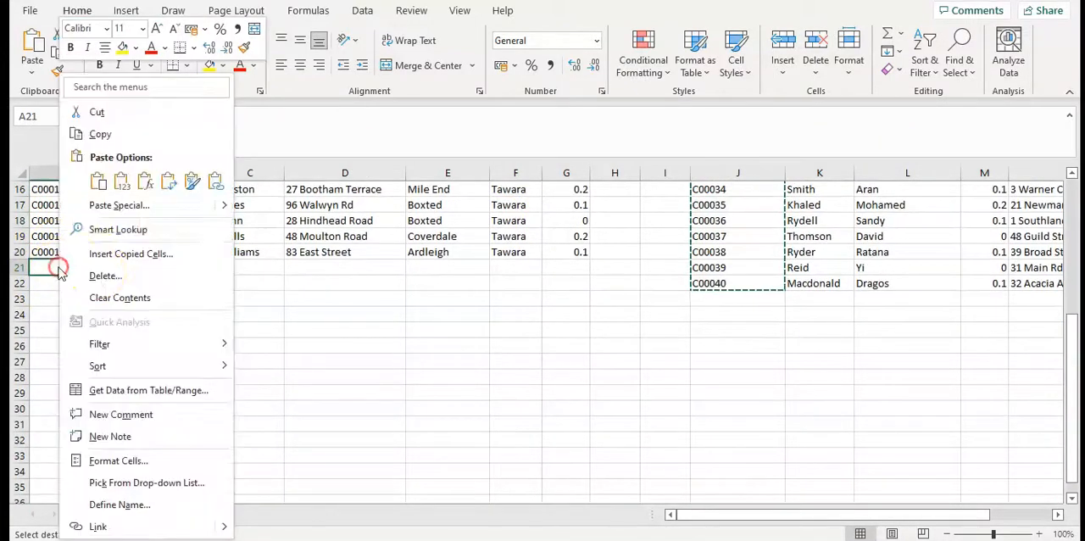
pyautogui.click(94, 181)
pyautogui.hotkey('ctrl', 'z')
pyautogui.click(218, 325)
pyautogui.scroll(5, 726, 363)
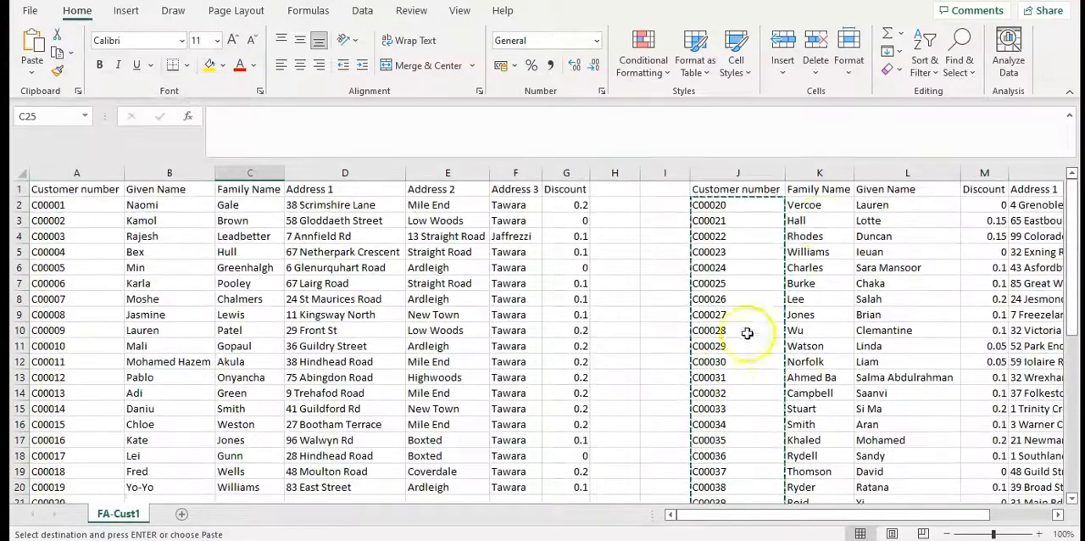
# Copy the pasted list's family names, K2:K22, into the first list's Family Name column, starting at C21
pyautogui.click(822, 207)
pyautogui.moveTo(822, 207); pyautogui.dragTo(819, 487)
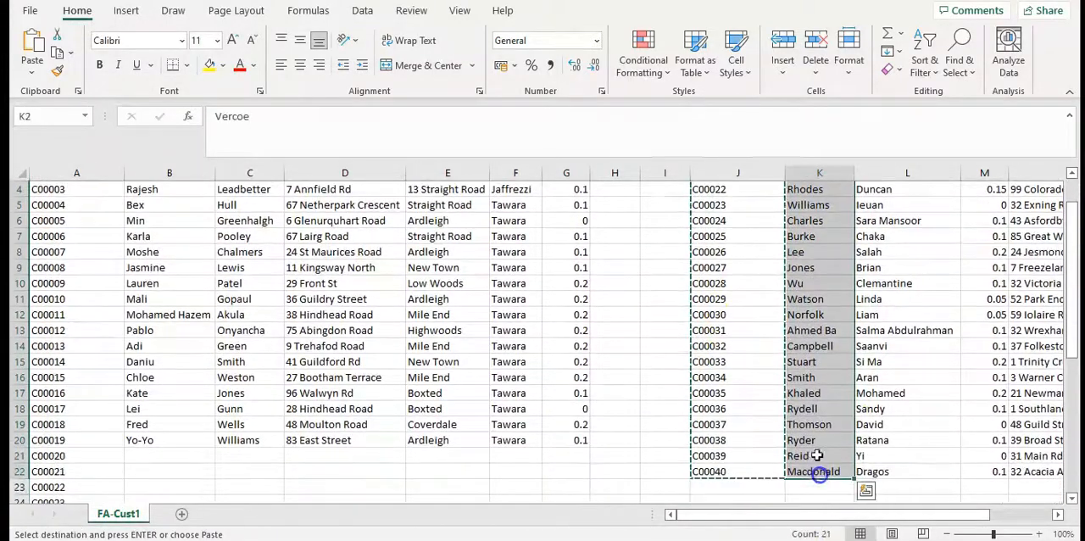
pyautogui.rightClick(819, 472)
pyautogui.click(851, 109)
pyautogui.scroll(1, 370, 303)
pyautogui.click(370, 303)
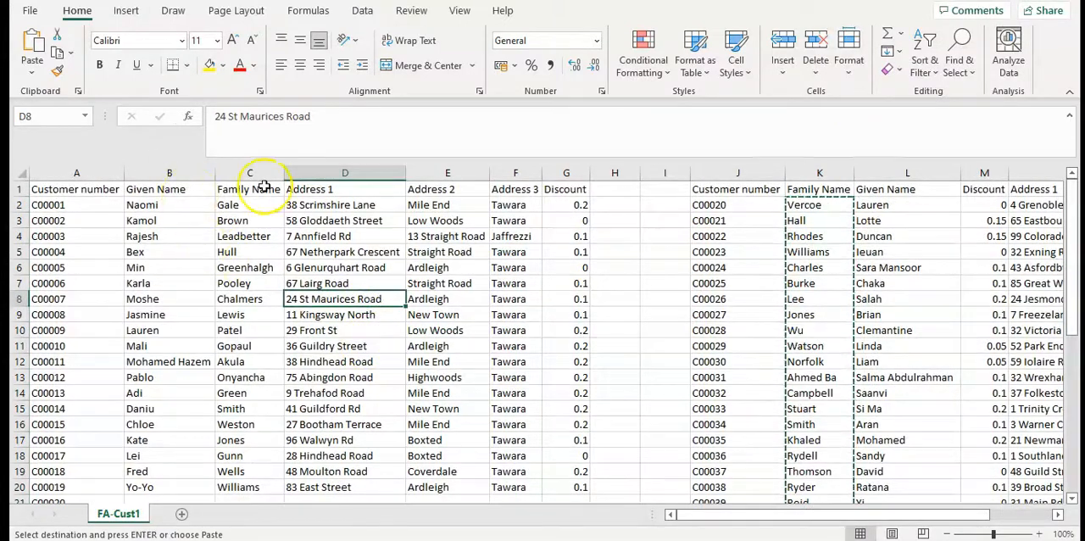
pyautogui.scroll(-4, 278, 344)
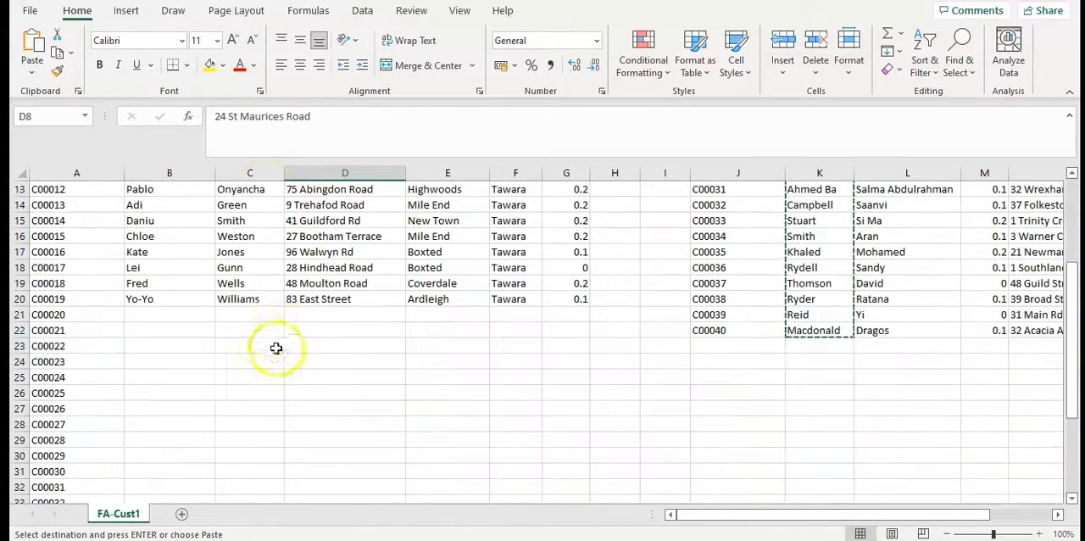
pyautogui.rightClick(252, 316)
pyautogui.click(294, 172)
pyautogui.click(552, 376)
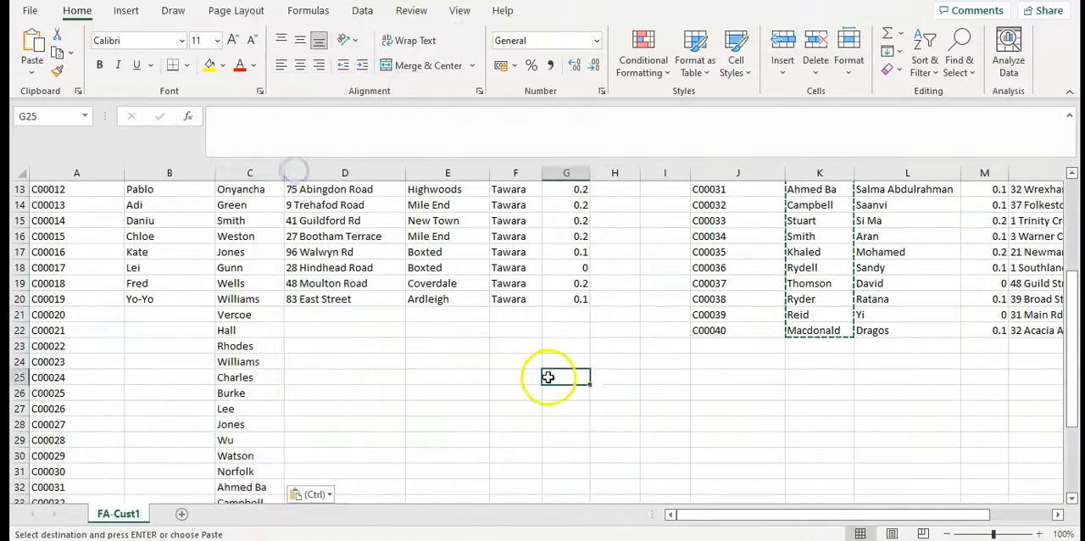
# Copy the pasted list's given names, L2:L22, into the first list's Given Name column, starting at B21
pyautogui.scroll(4, 727, 412)
pyautogui.moveTo(891, 204); pyautogui.dragTo(872, 484)
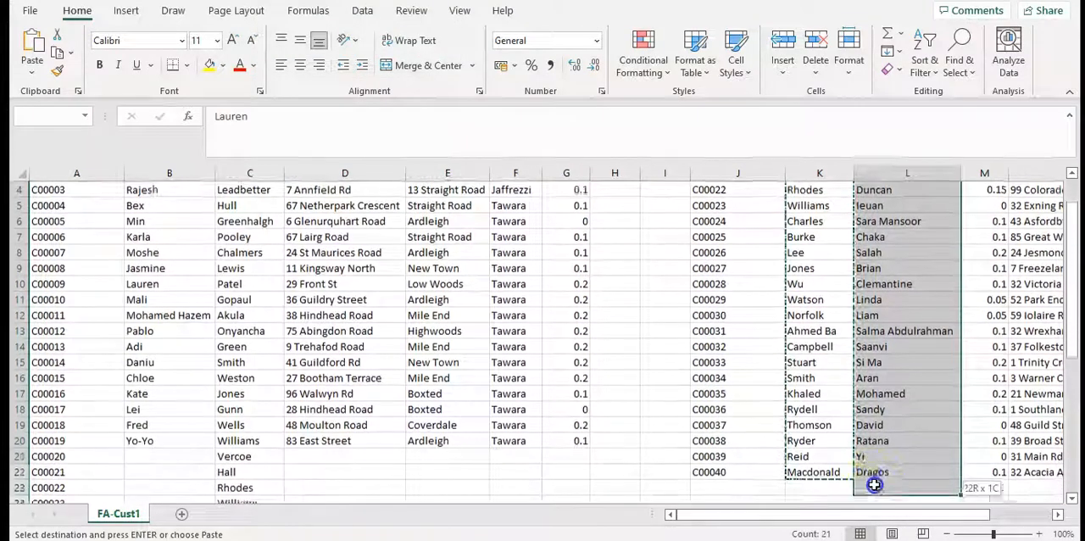
pyautogui.rightClick(872, 478)
pyautogui.click(914, 110)
pyautogui.scroll(1, 235, 328)
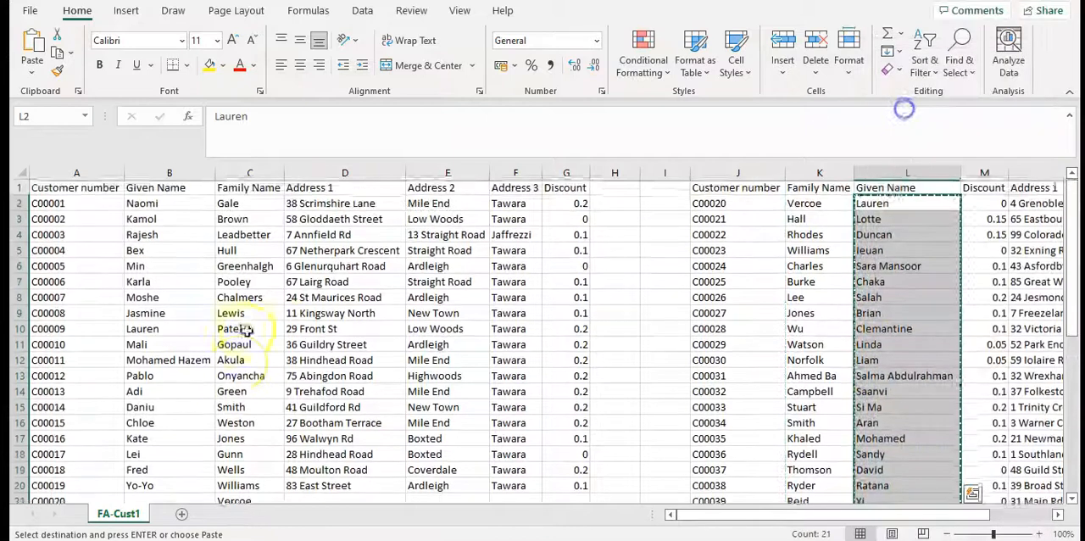
pyautogui.scroll(-3, 165, 267)
pyautogui.click(158, 362)
pyautogui.rightClick(159, 362)
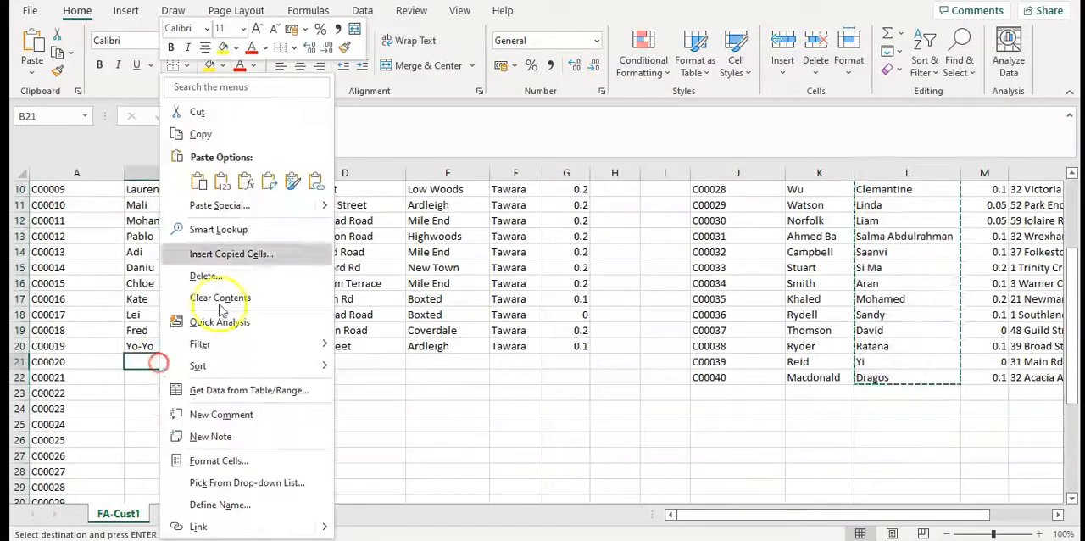
pyautogui.click(204, 180)
pyautogui.click(642, 299)
# Copy the pasted list's discounts, M2:M22, into the first list's Discount column, starting at G21
pyautogui.scroll(3, 795, 337)
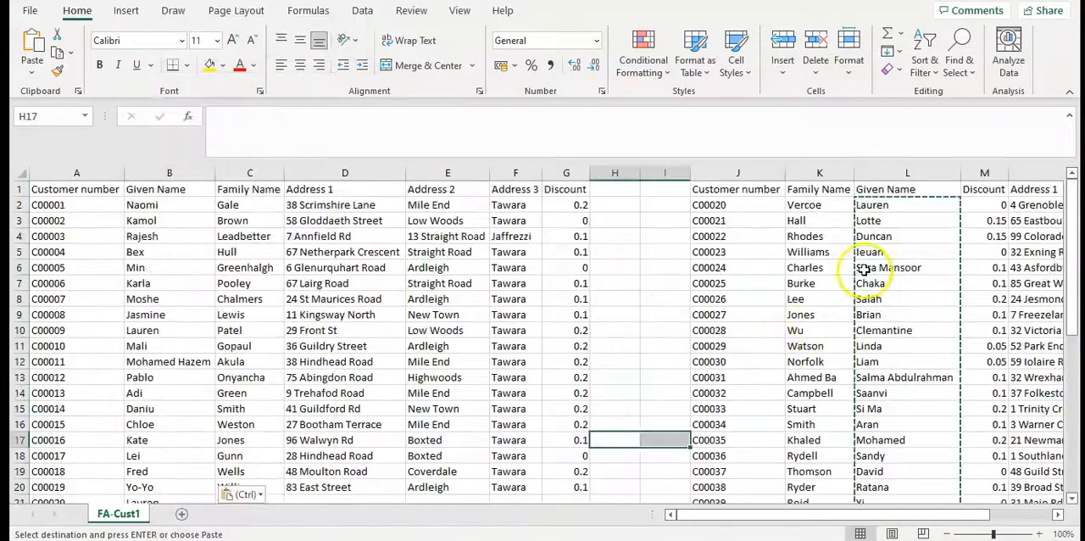
pyautogui.moveTo(990, 213); pyautogui.dragTo(998, 470)
pyautogui.rightClick(988, 429)
pyautogui.click(839, 107)
pyautogui.scroll(3, 543, 331)
pyautogui.click(515, 330)
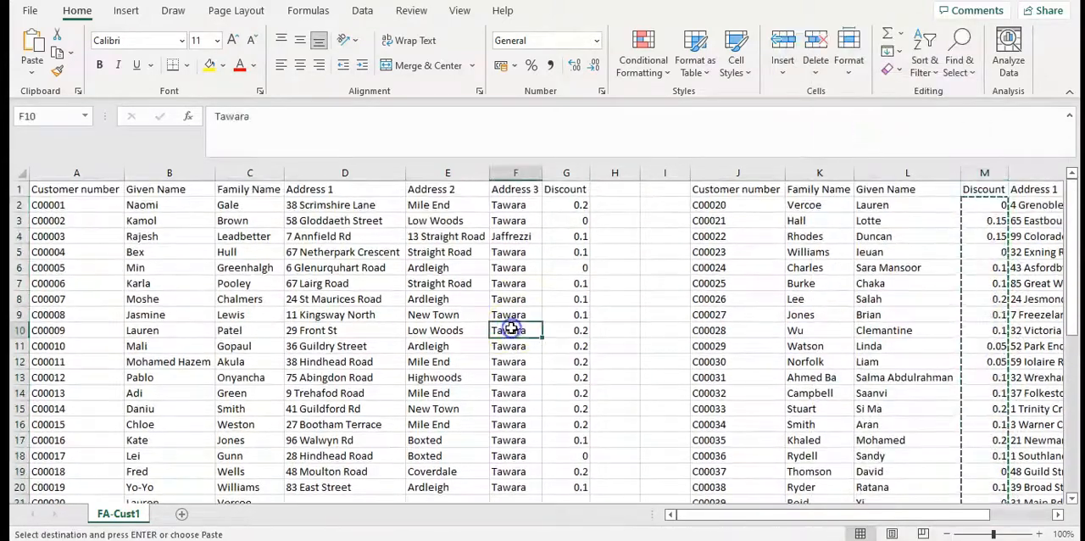
pyautogui.scroll(-3, 563, 272)
pyautogui.rightClick(561, 361)
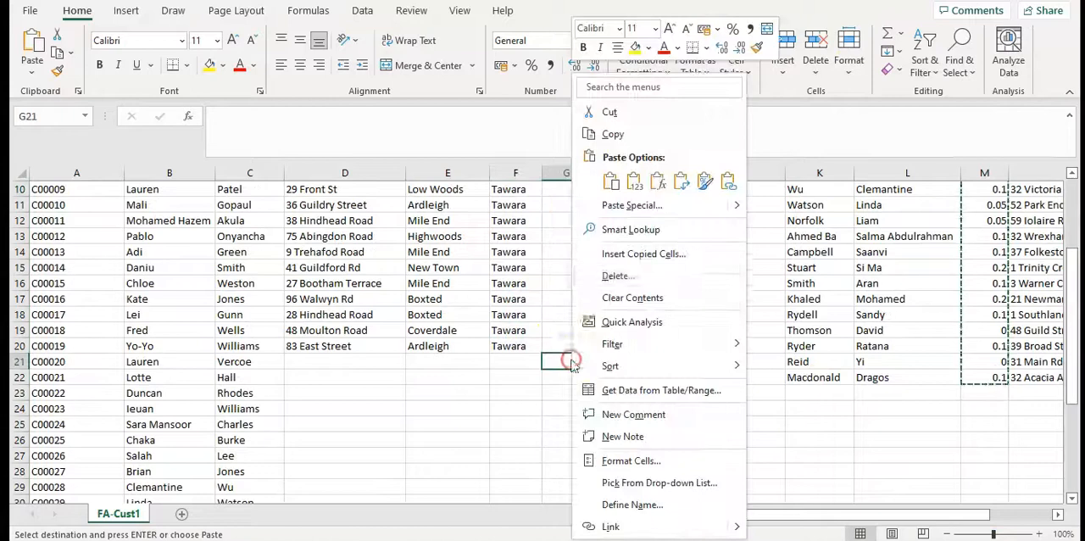
pyautogui.click(611, 182)
# Copy the pasted list's three address columns, N2:P22, into the first list's Address 1 to Address 3 columns, starting at D21
pyautogui.scroll(3, 610, 364)
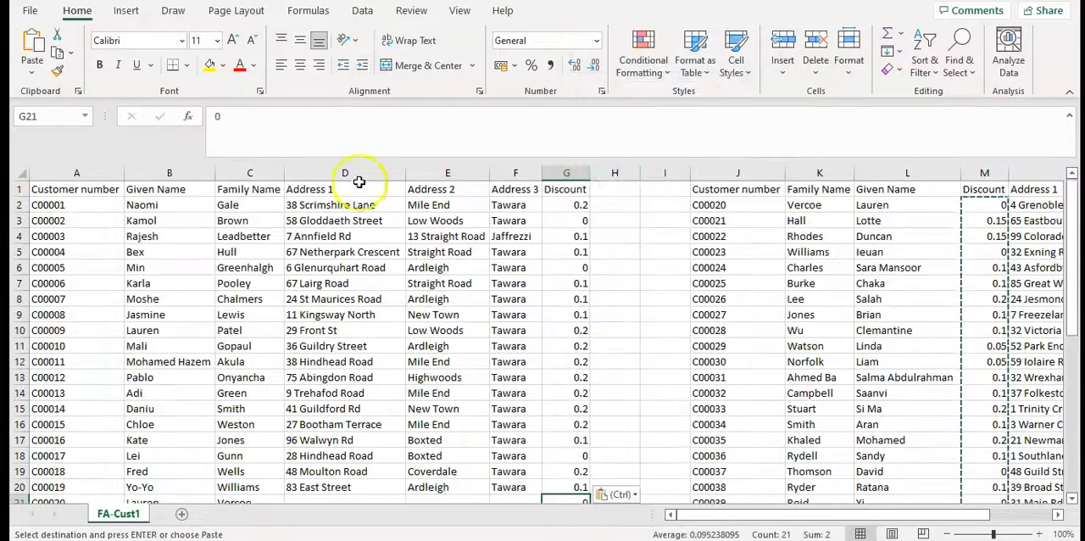
pyautogui.moveTo(717, 514); pyautogui.dragTo(805, 510)
pyautogui.moveTo(864, 205); pyautogui.dragTo(1032, 468)
pyautogui.rightClick(969, 395)
pyautogui.click(836, 107)
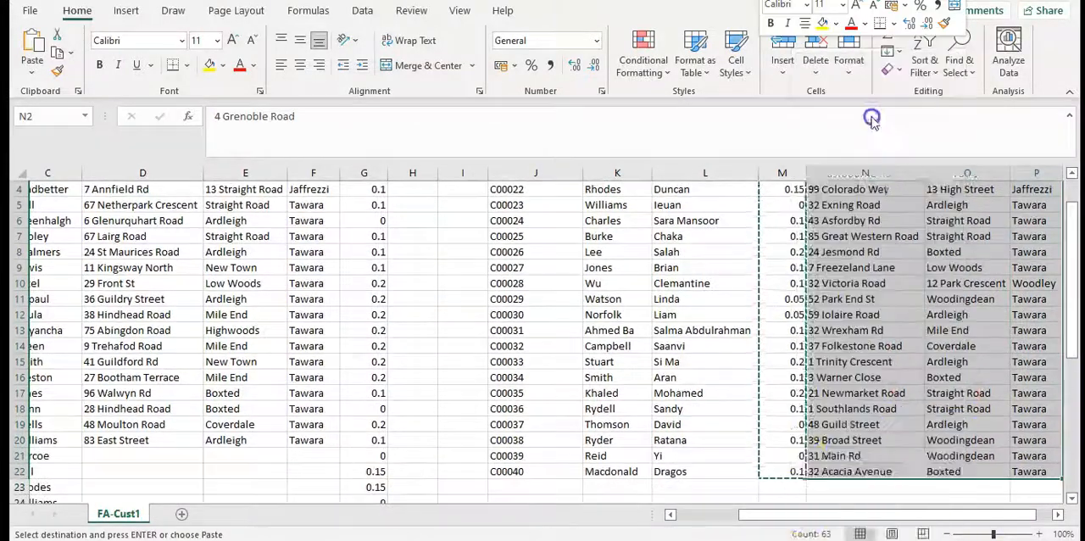
pyautogui.scroll(1, 814, 339)
pyautogui.click(670, 514)
pyautogui.scroll(-2, 460, 364)
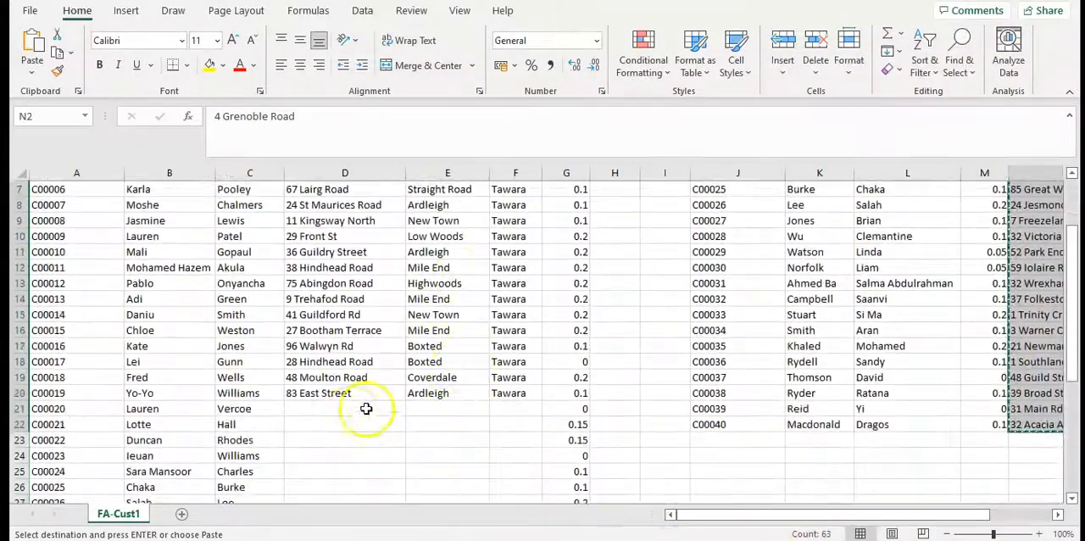
pyautogui.click(339, 405)
pyautogui.rightClick(339, 405)
pyautogui.click(364, 178)
pyautogui.click(603, 283)
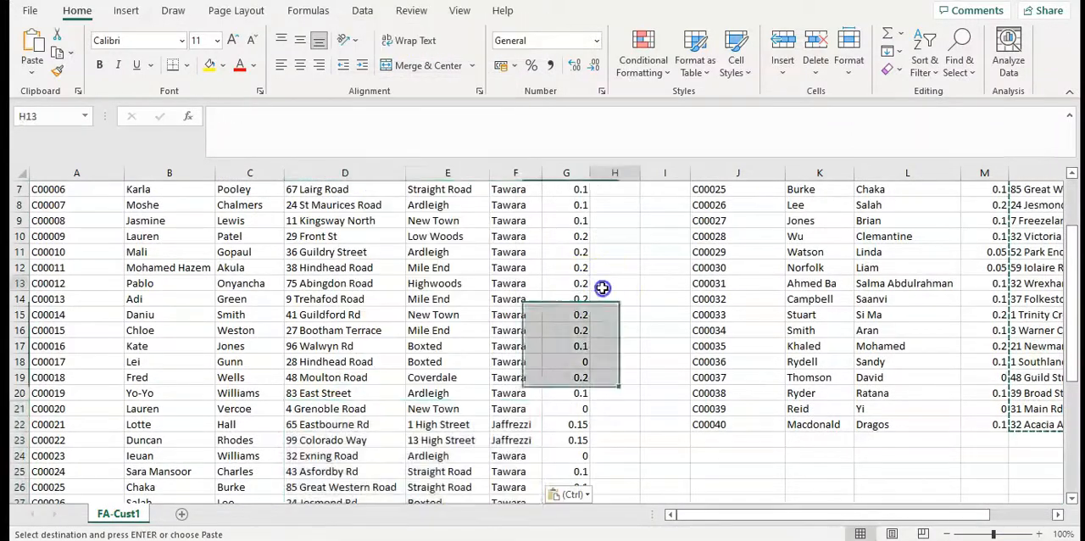
# Delete the pasted second customer list, columns J to P, from the sheet after reviewing the combined first list
pyautogui.scroll(2, 407, 356)
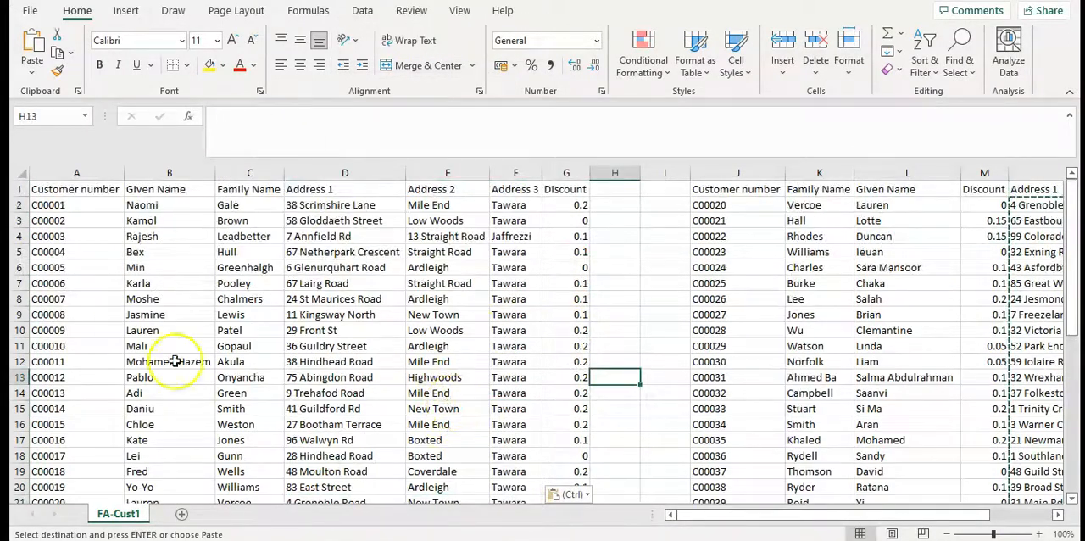
pyautogui.scroll(-3, 293, 333)
pyautogui.scroll(-1, 322, 364)
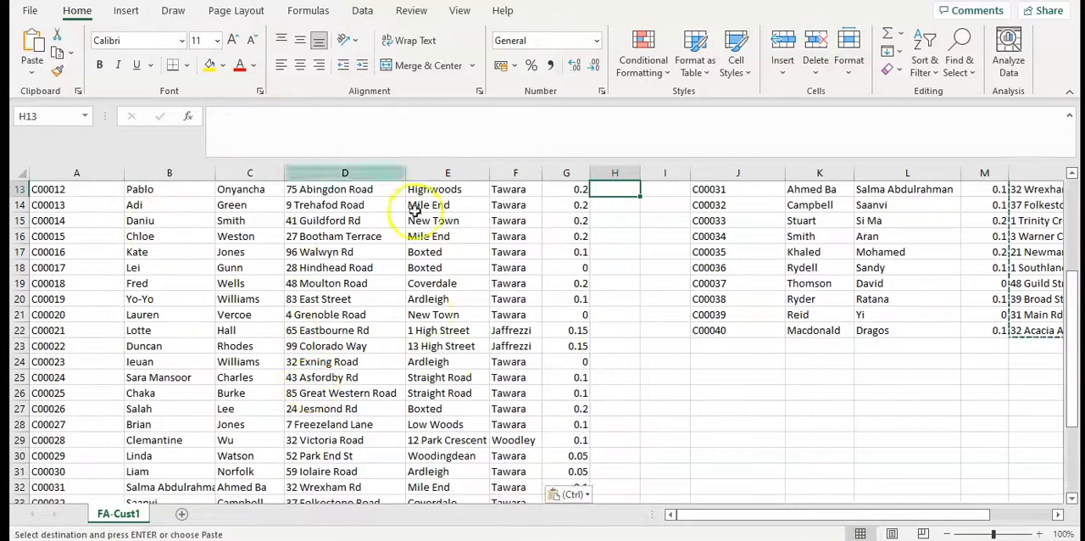
pyautogui.scroll(4, 448, 356)
pyautogui.moveTo(728, 174); pyautogui.dragTo(696, 170)
pyautogui.rightClick(711, 192)
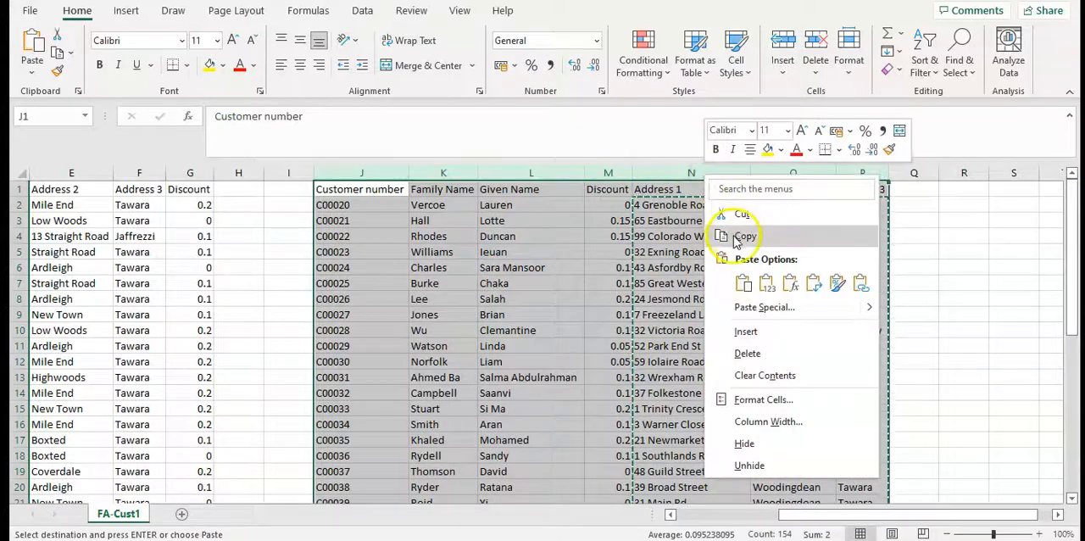
pyautogui.click(748, 352)
pyautogui.click(442, 304)
pyautogui.moveTo(789, 514); pyautogui.dragTo(654, 514)
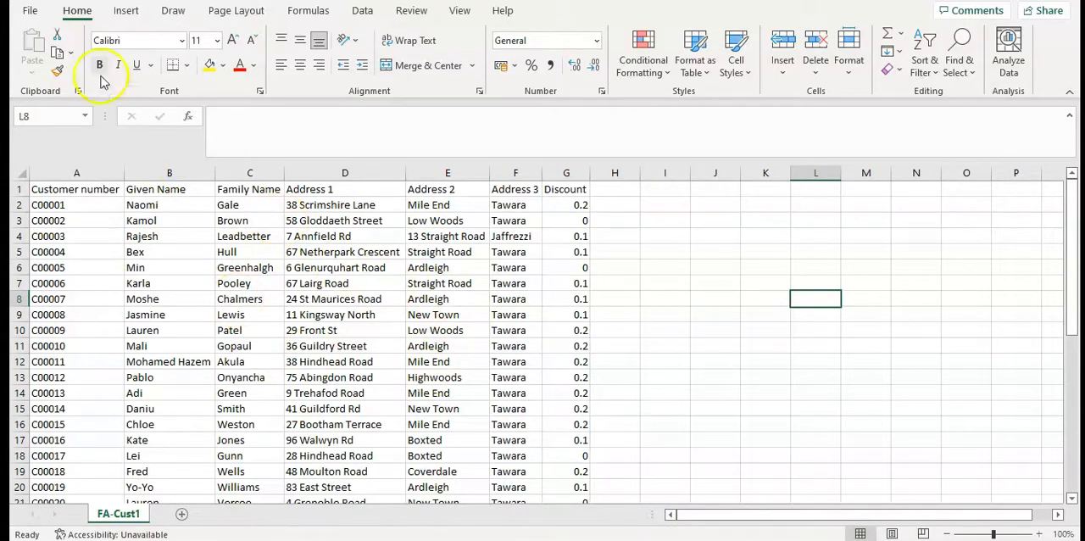
# Save the combined customer sheet as Customers in CSV (Comma delimited) format in the Chapter 10 source files folder
pyautogui.click(30, 10)
pyautogui.click(69, 219)
pyautogui.click(235, 284)
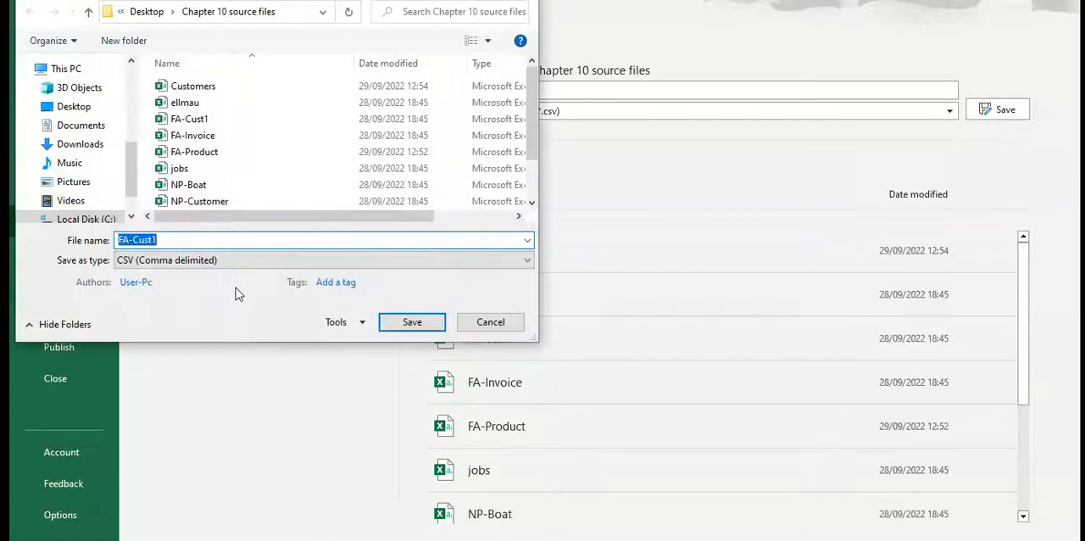
pyautogui.write('Customers')
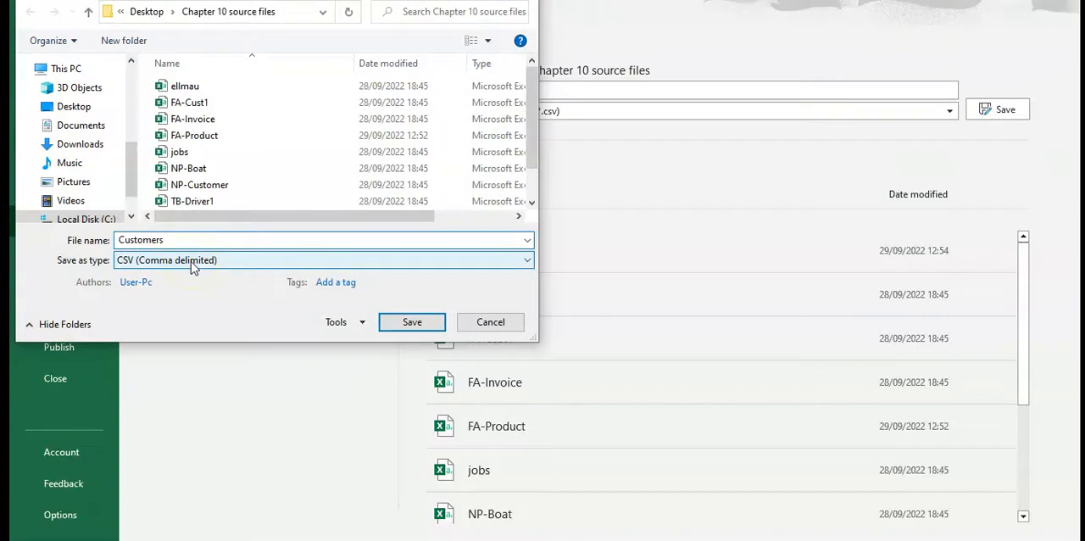
pyautogui.click(190, 261)
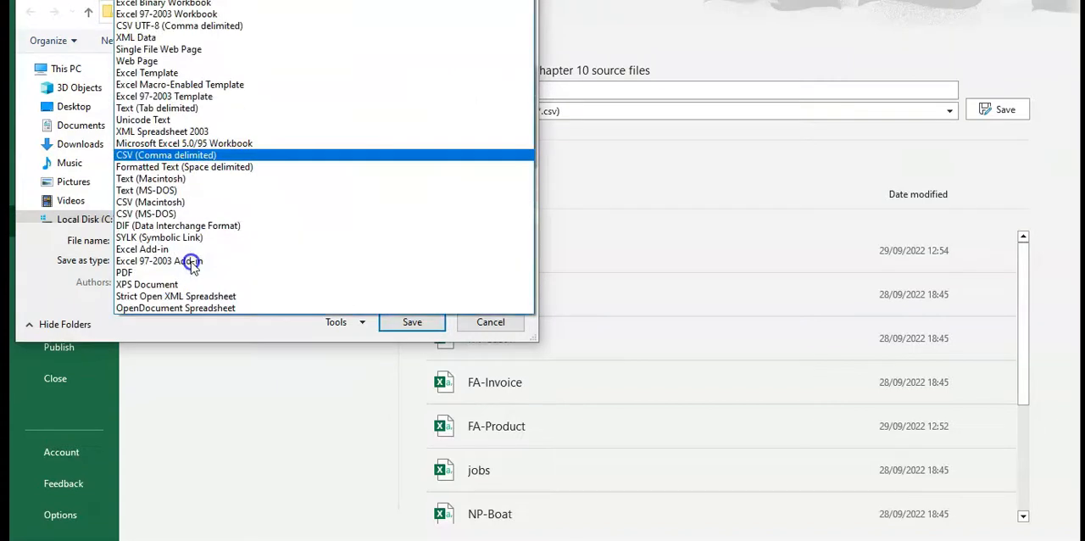
pyautogui.click(204, 157)
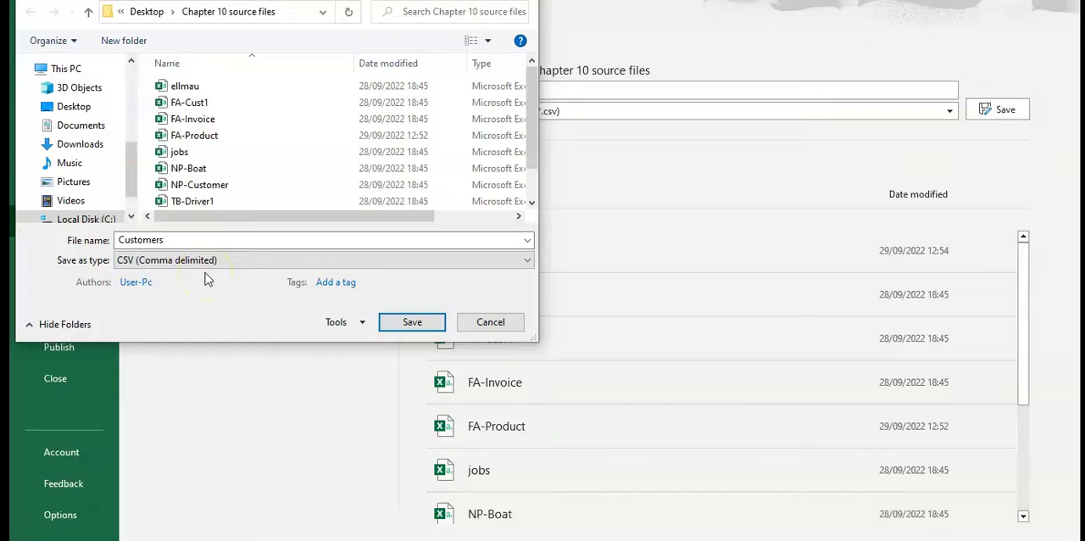
pyautogui.click(392, 320)
pyautogui.click(685, 315)
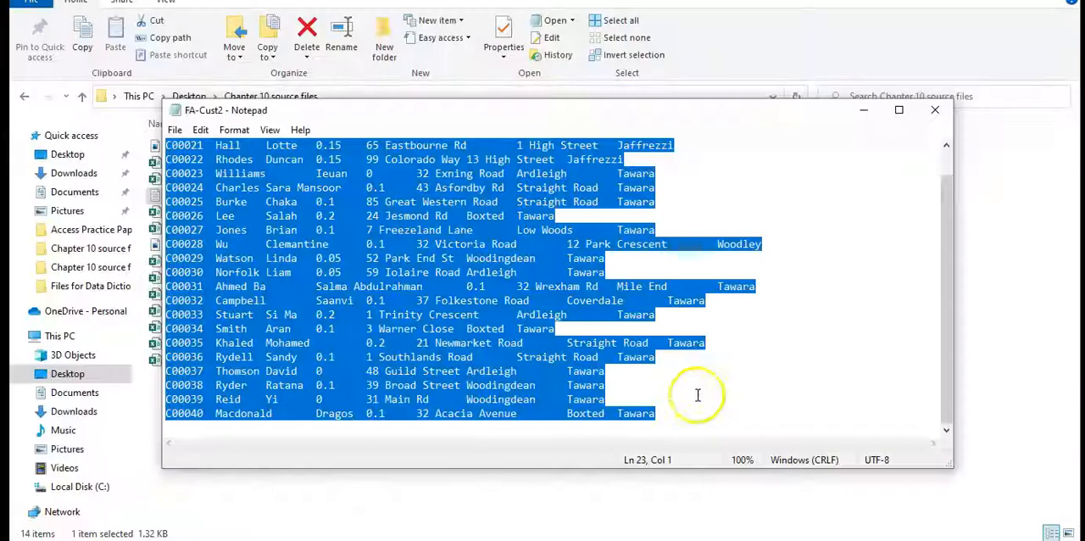
# Close the FA-Cust2 text file and switch to a blank Access database
pyautogui.click(936, 110)
pyautogui.click(420, 373)
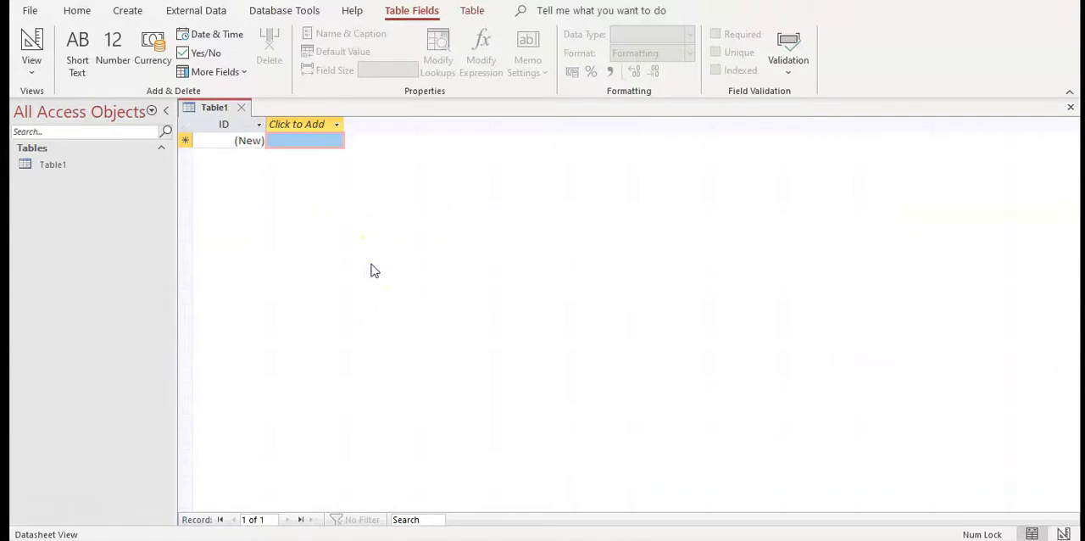
# Start importing external data from a text file and browse for the source file
pyautogui.click(209, 19)
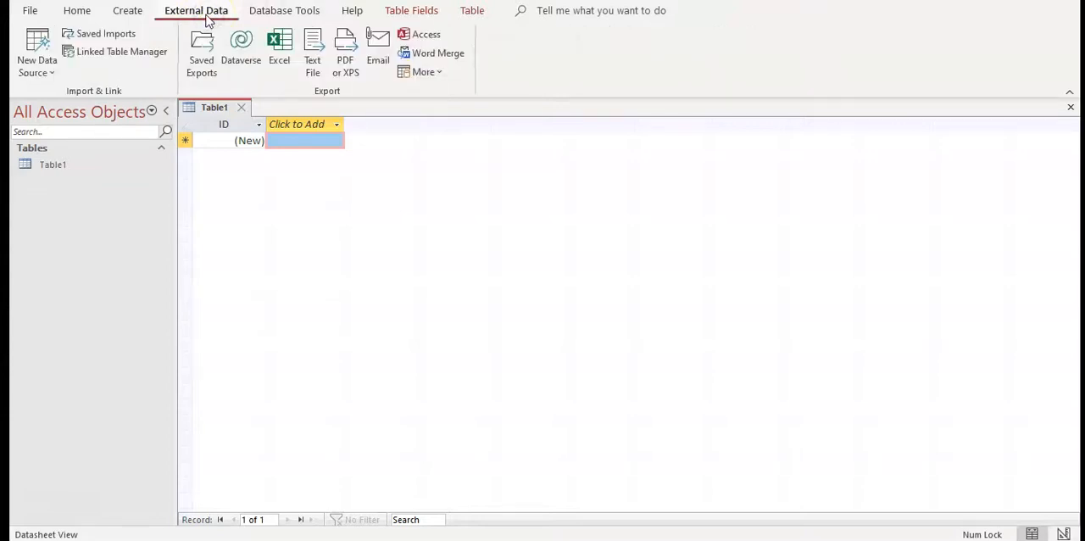
pyautogui.click(243, 39)
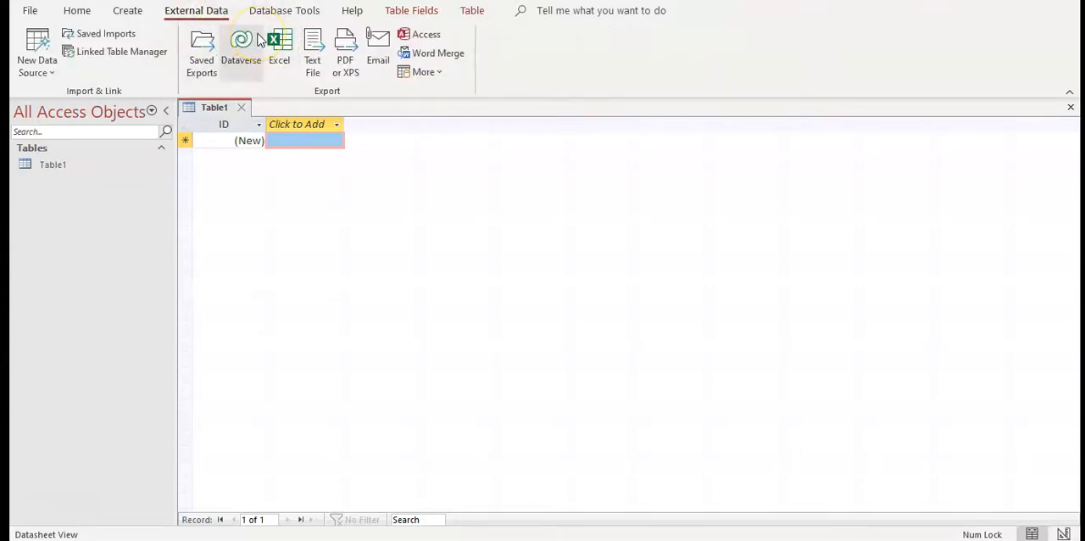
pyautogui.click(274, 42)
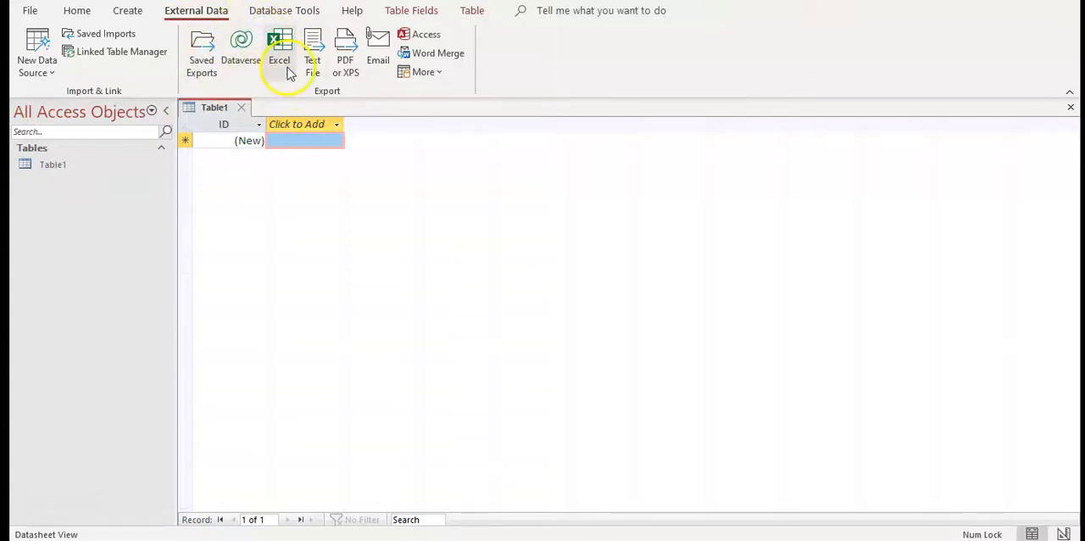
pyautogui.click(52, 76)
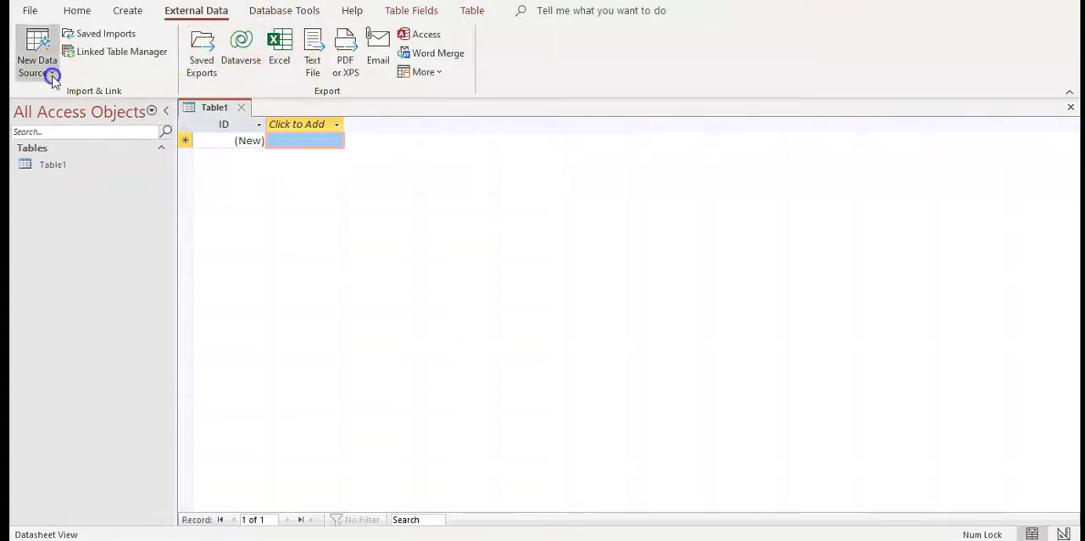
pyautogui.click(79, 95)
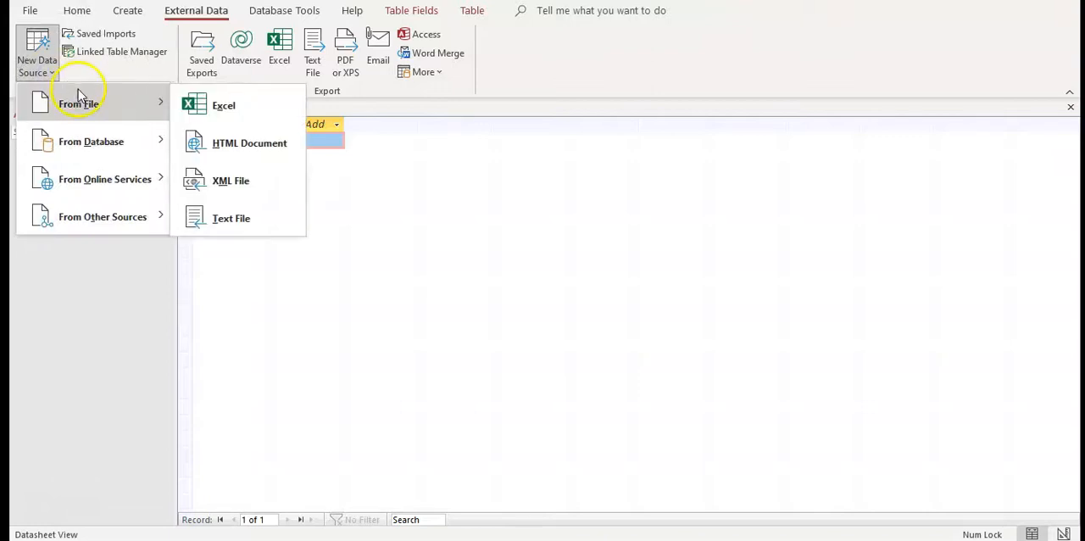
pyautogui.click(265, 224)
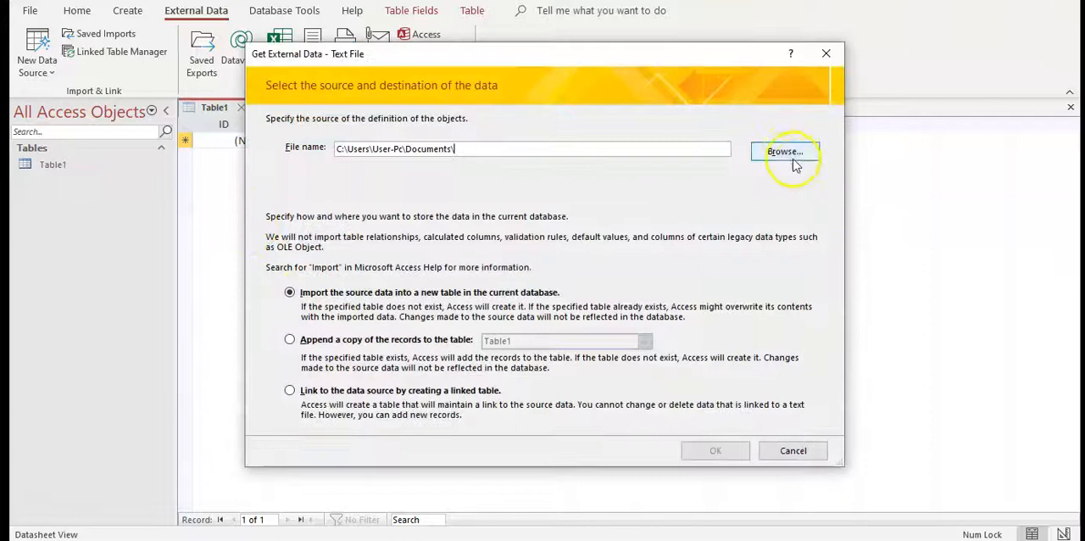
pyautogui.click(788, 157)
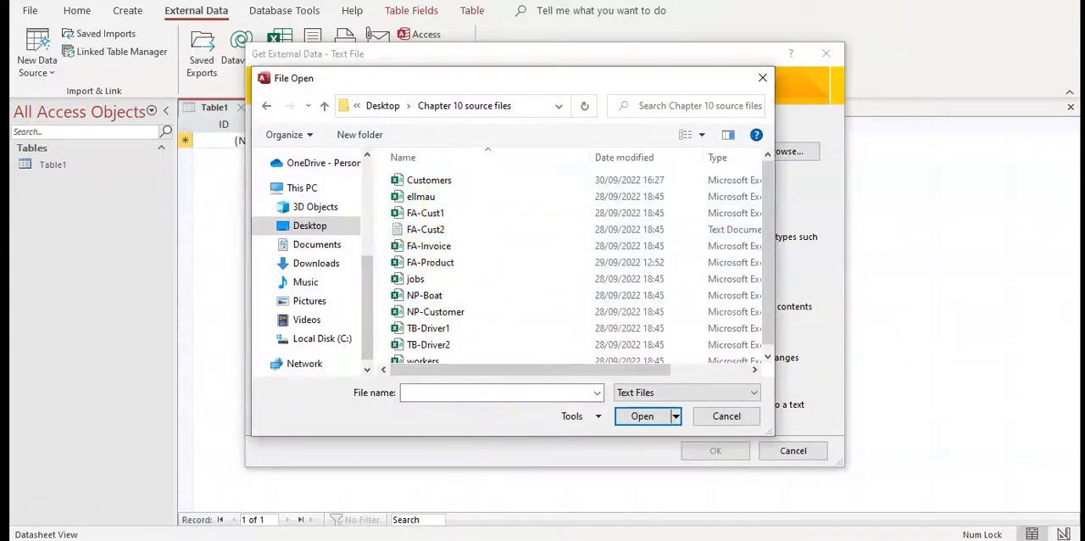
# Check the required files in the PDF brief and choose FA-Product as the text file to import
pyautogui.hotkey('alt', 'Tab')
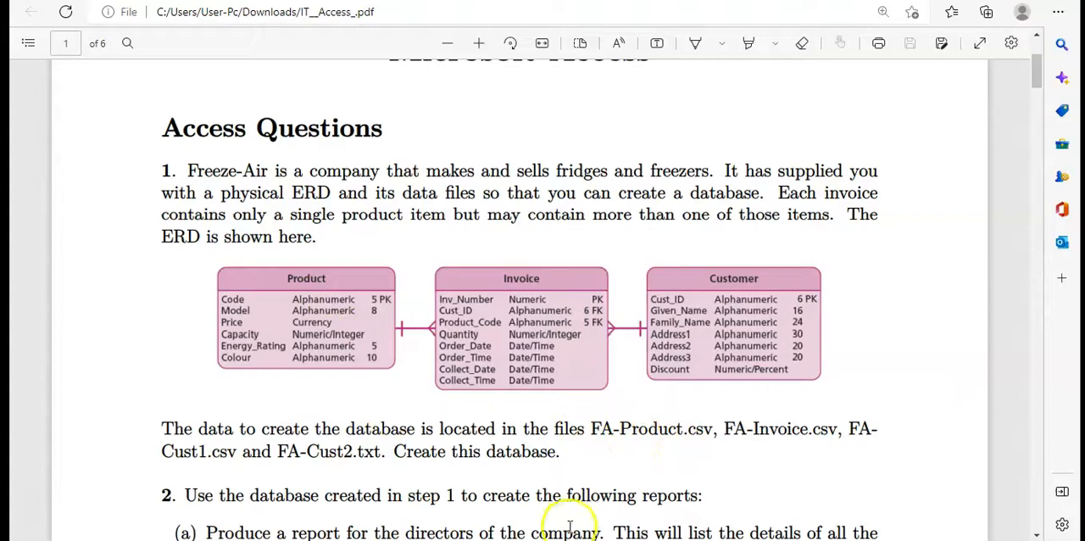
pyautogui.hotkey('alt', 'Tab')
pyautogui.click(437, 263)
pyautogui.click(634, 417)
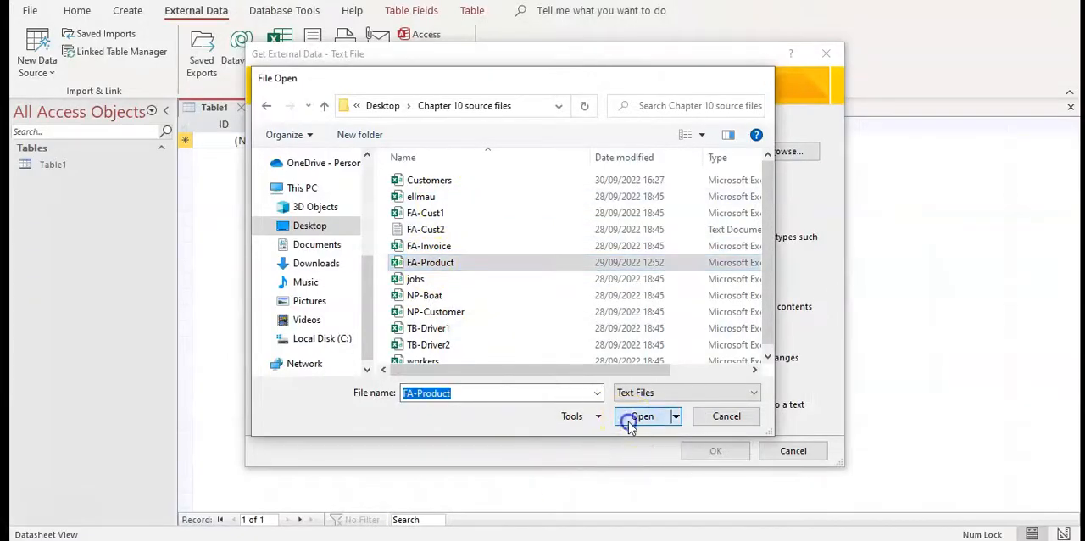
# Set up the FA-Product import as comma-delimited data whose first row contains the field names
pyautogui.click(715, 452)
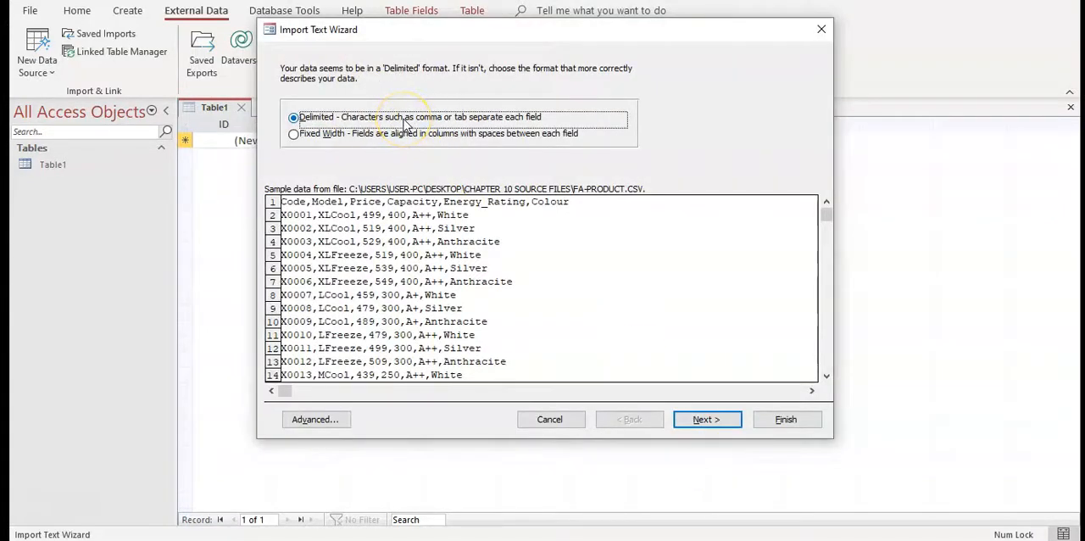
pyautogui.click(684, 419)
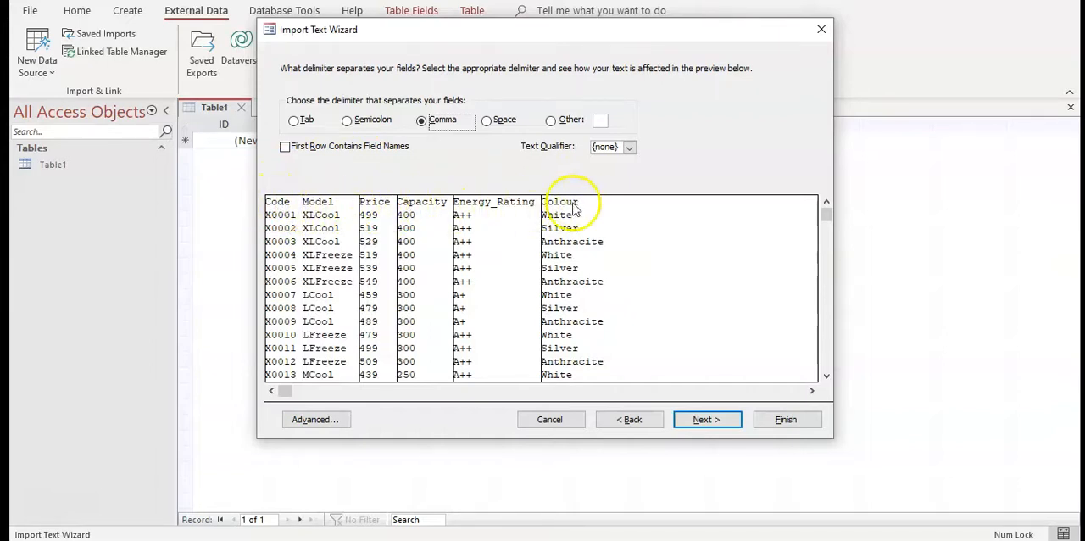
pyautogui.click(307, 150)
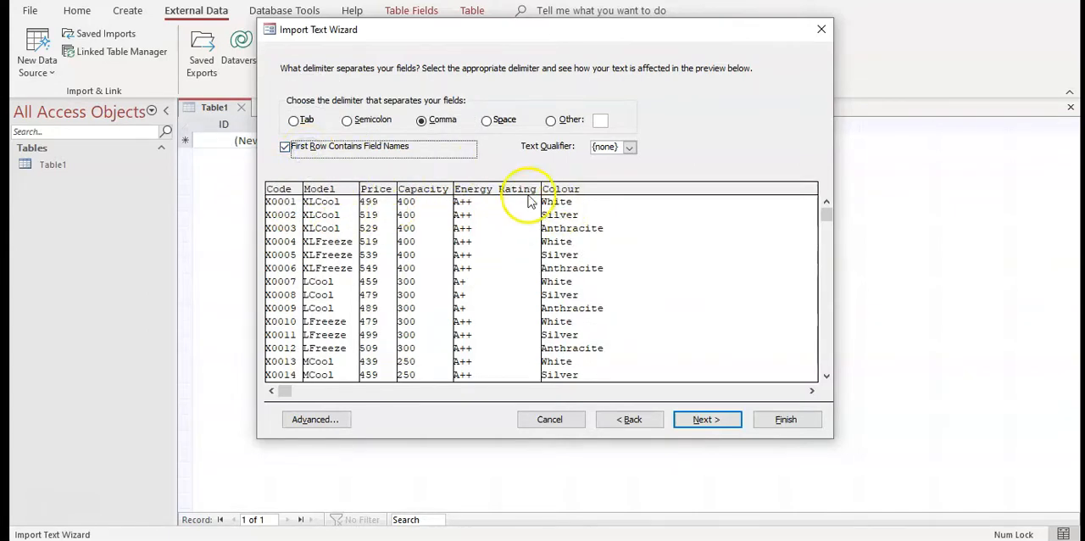
# In the FA-Product import specification, check the field types against the Product ERD and set the Price field's data type to Currency
pyautogui.click(339, 419)
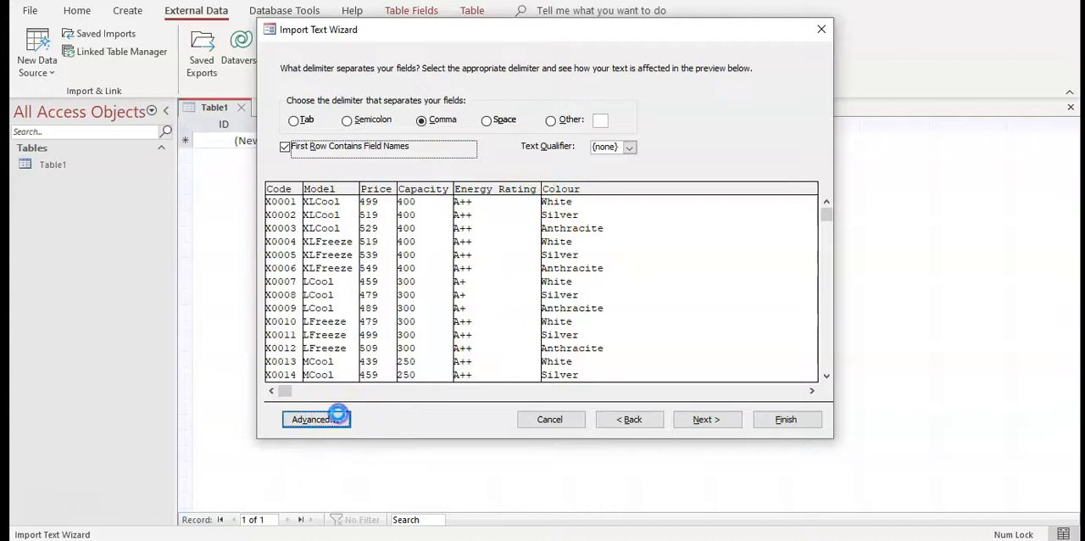
pyautogui.moveTo(511, 53); pyautogui.dragTo(779, 39)
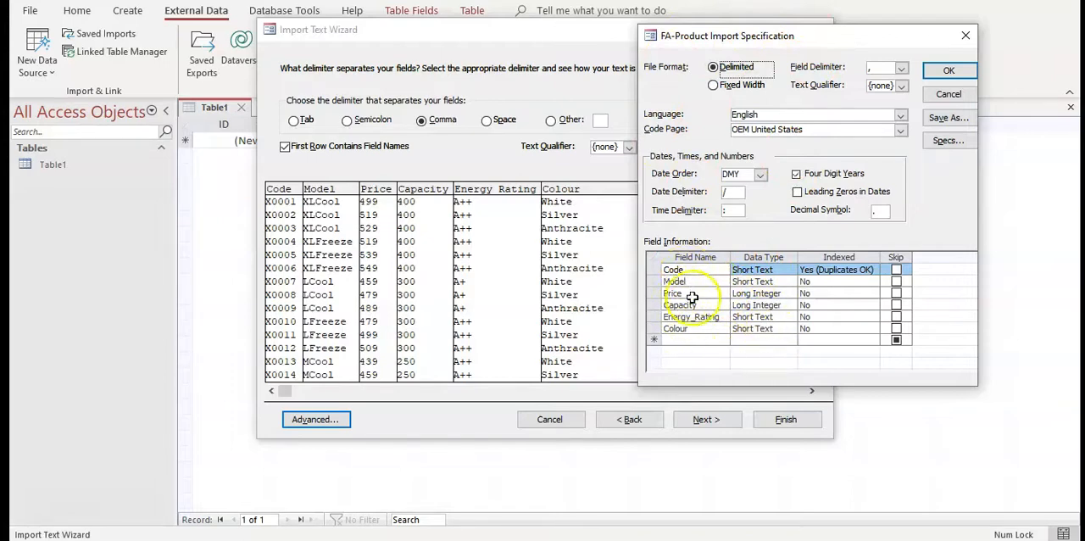
pyautogui.click(465, 540)
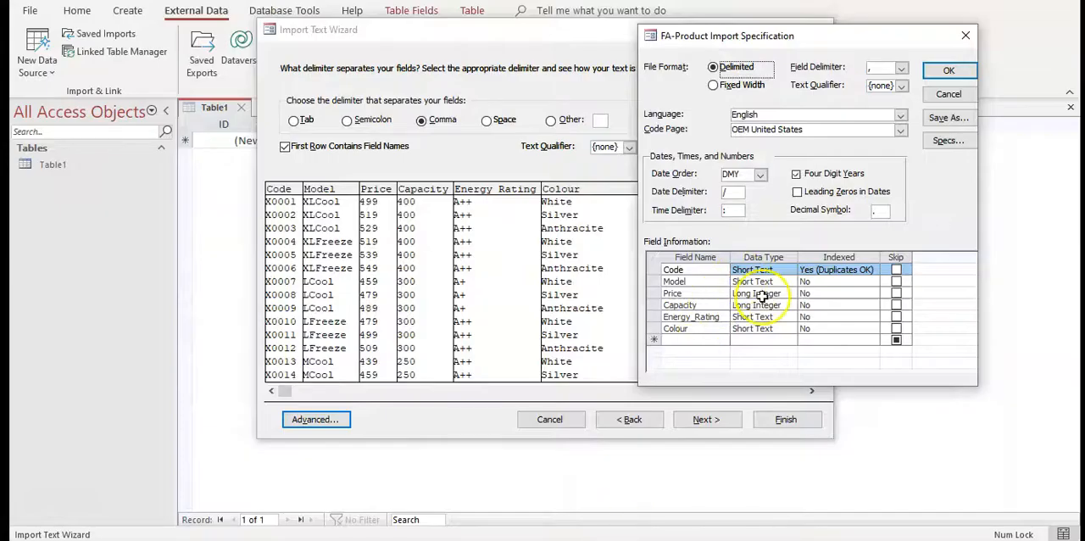
pyautogui.click(763, 294)
pyautogui.click(790, 294)
pyautogui.click(766, 351)
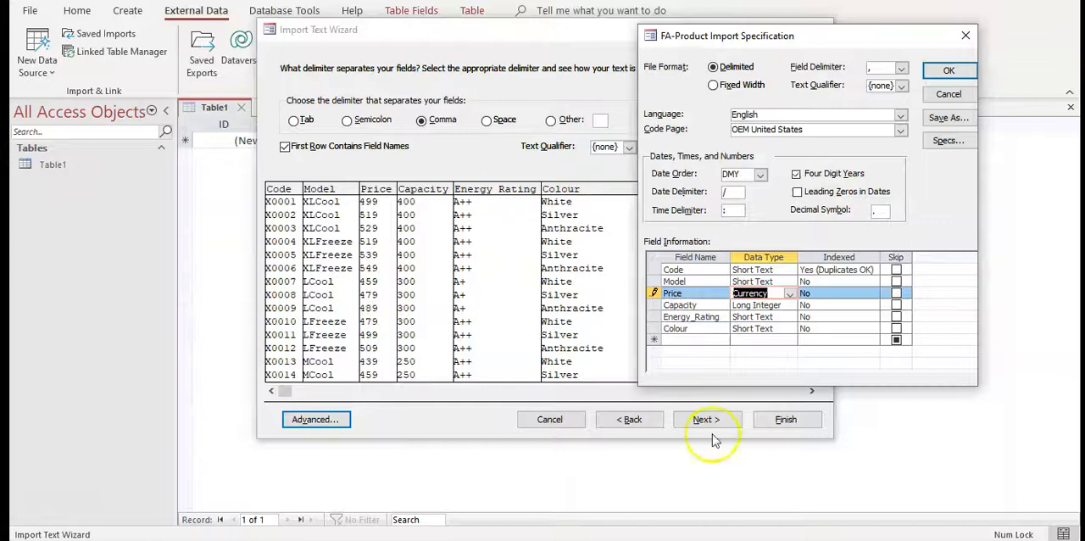
pyautogui.click(758, 341)
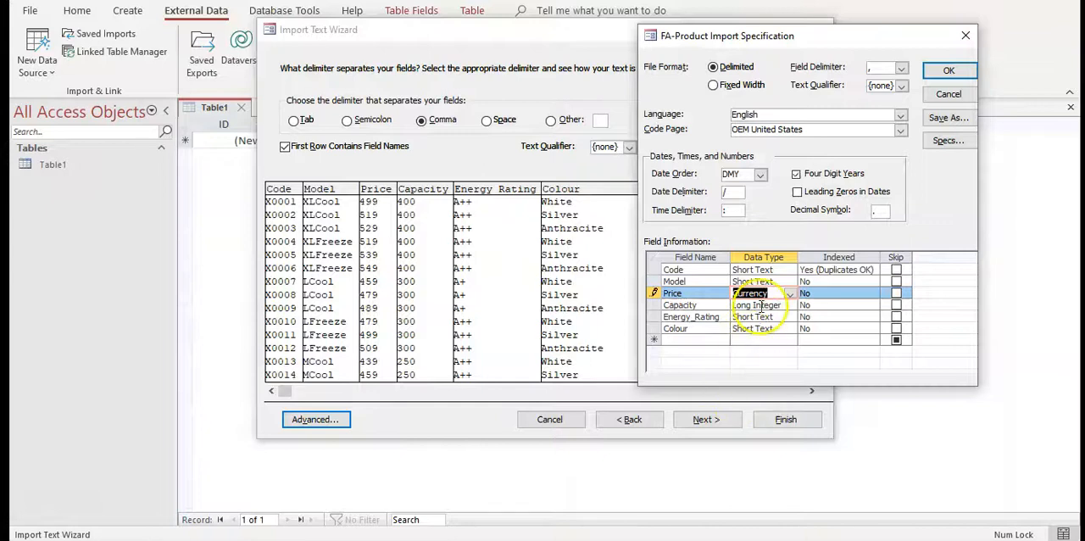
pyautogui.click(761, 307)
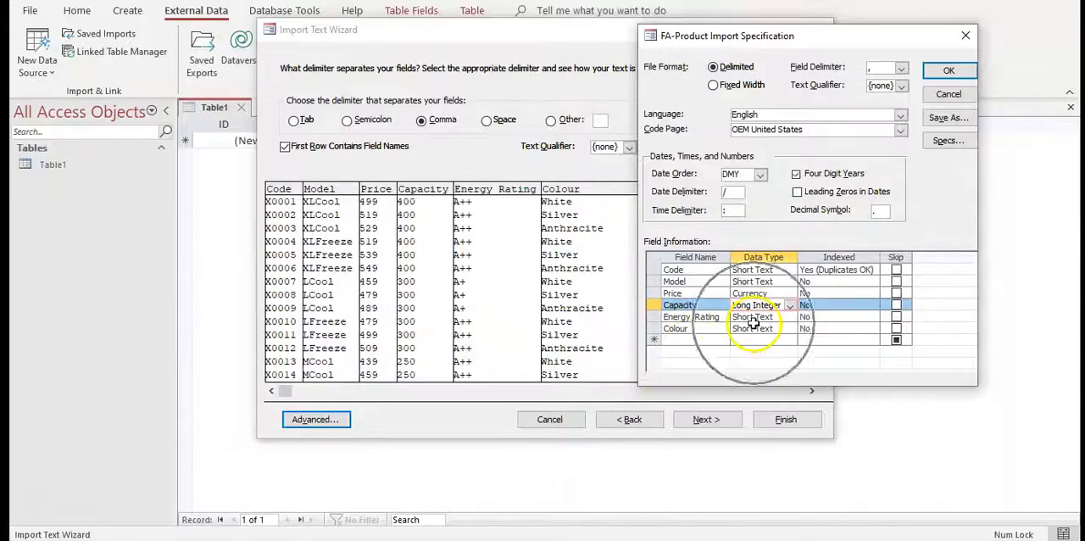
pyautogui.click(496, 539)
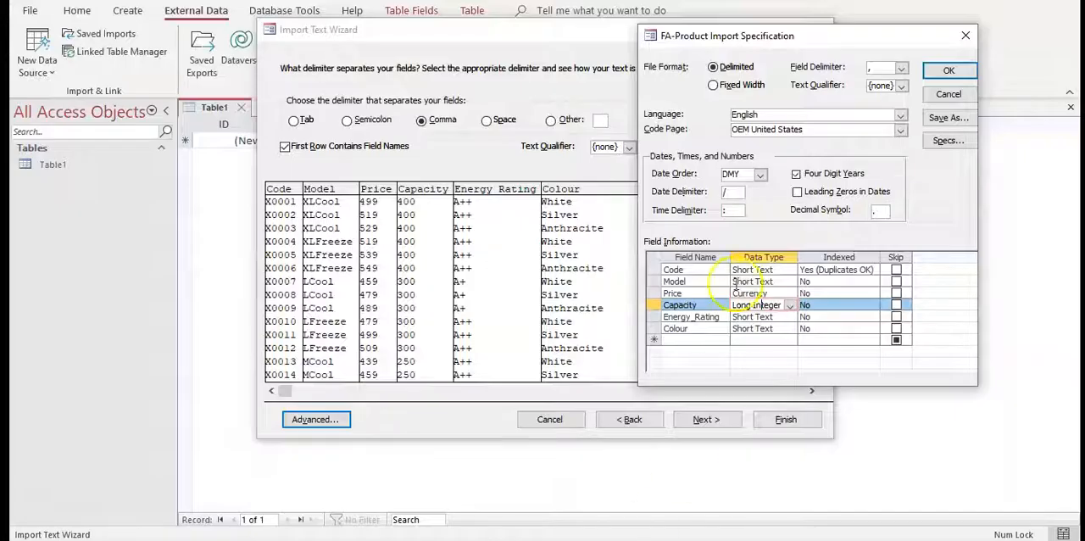
pyautogui.click(947, 71)
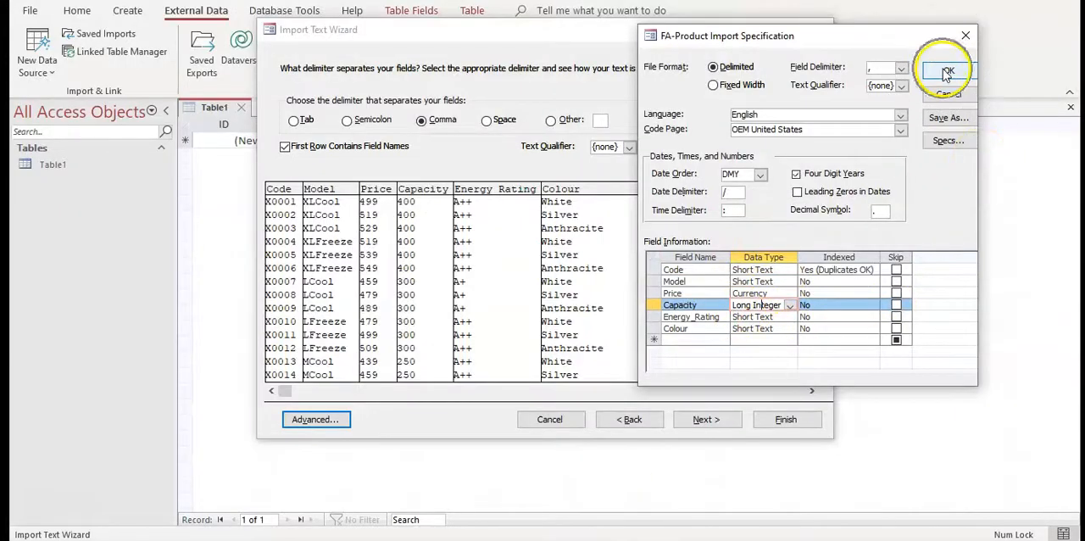
# Check the Product key in the PDF brief's ERD and choose the Code field as the primary key for the FA-Product import
pyautogui.click(698, 424)
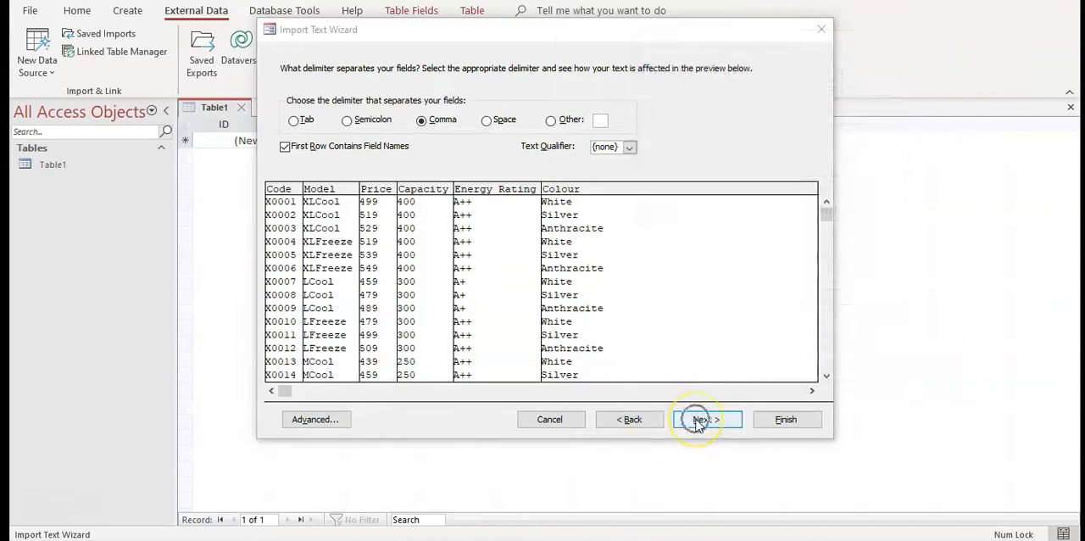
pyautogui.click(698, 422)
pyautogui.click(698, 421)
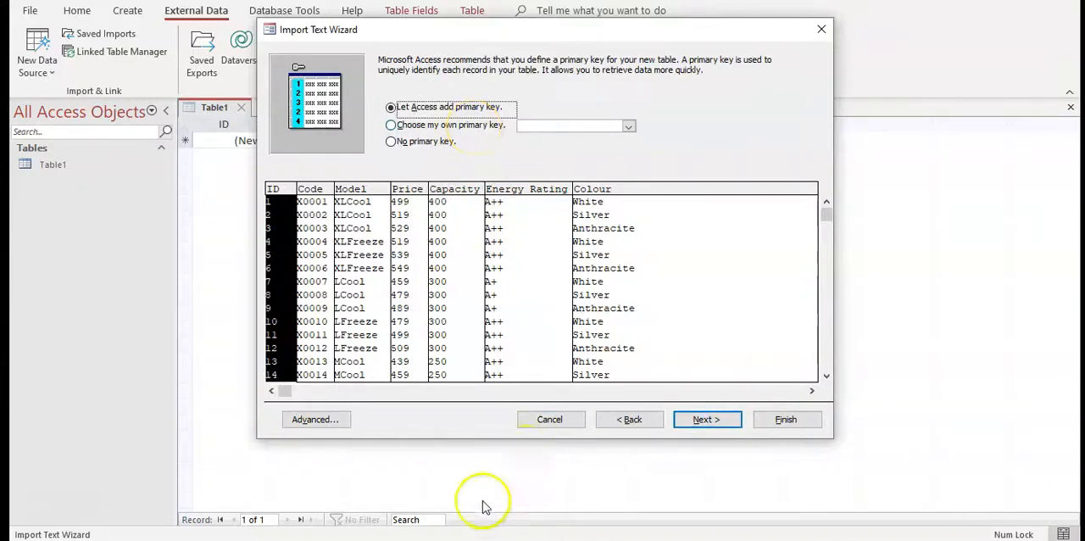
pyautogui.click(487, 539)
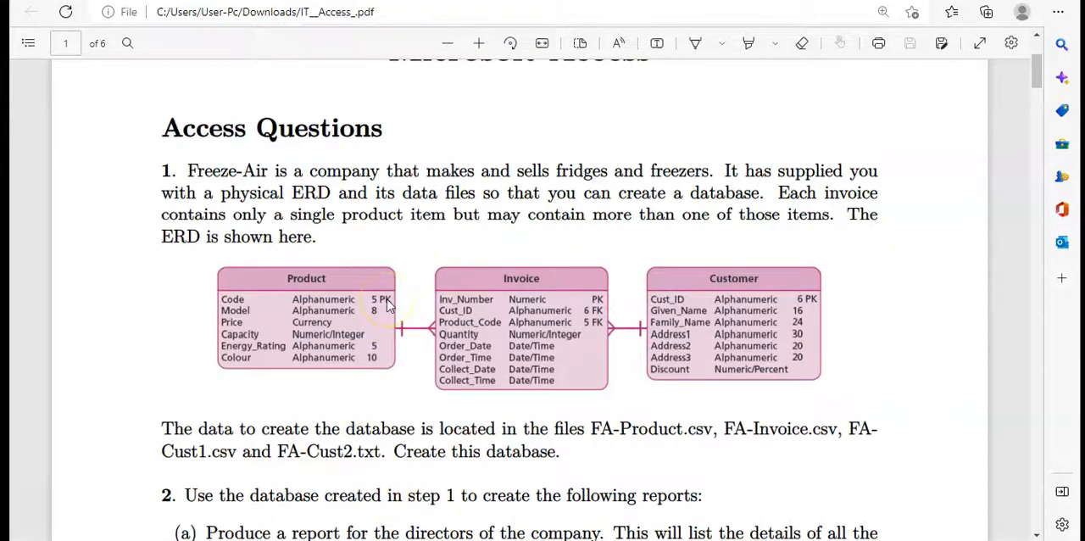
pyautogui.click(232, 311)
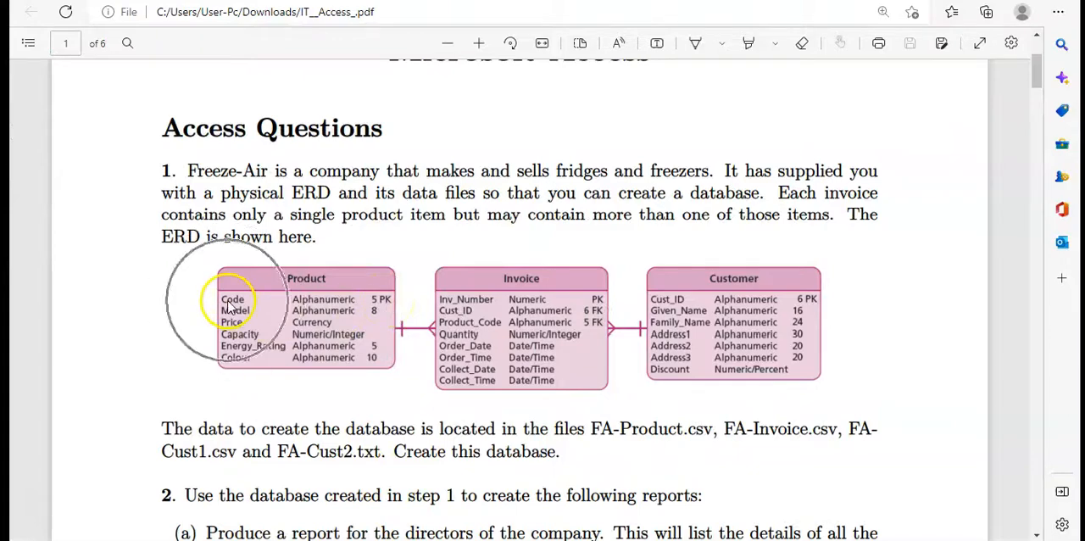
pyautogui.click(631, 539)
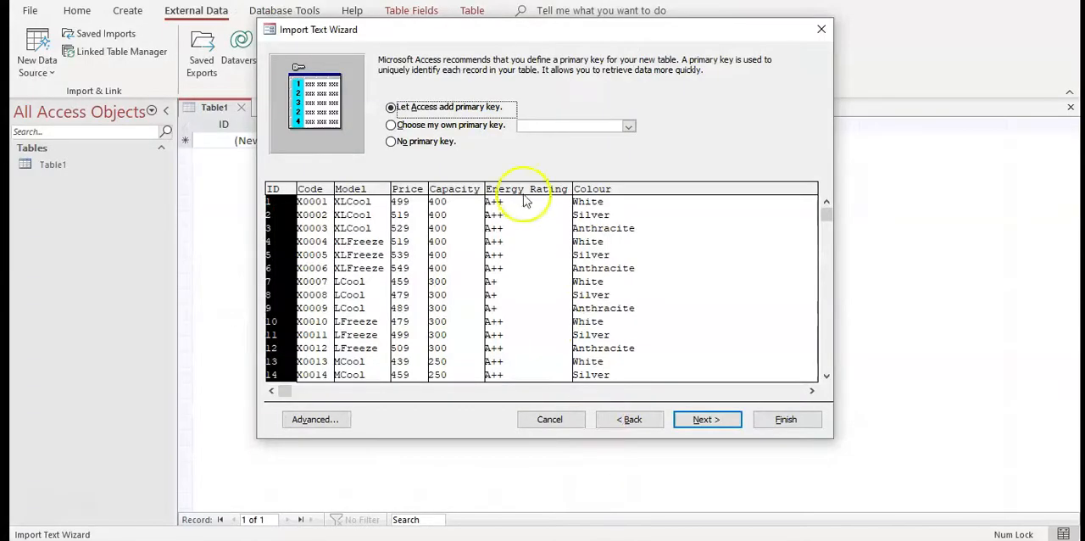
pyautogui.click(482, 129)
pyautogui.click(279, 201)
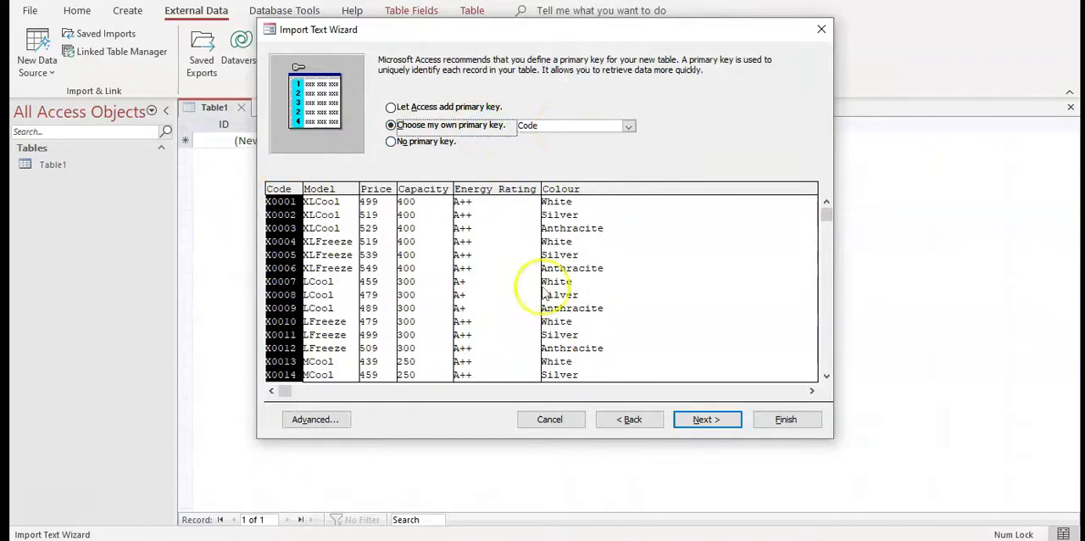
# Name the destination table Product, matching the ERD in the PDF brief, and finish the import
pyautogui.click(708, 420)
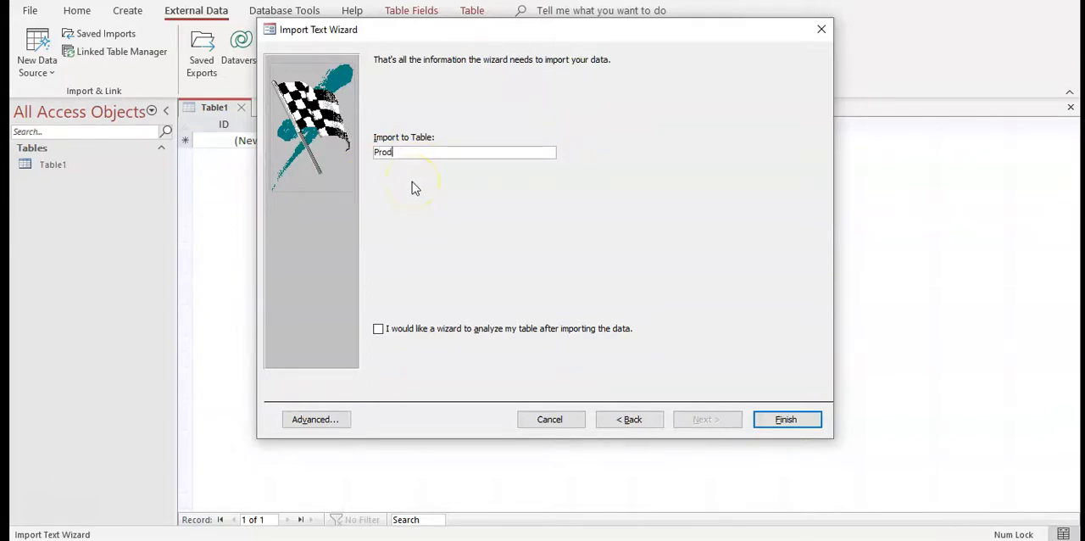
pyautogui.click(415, 539)
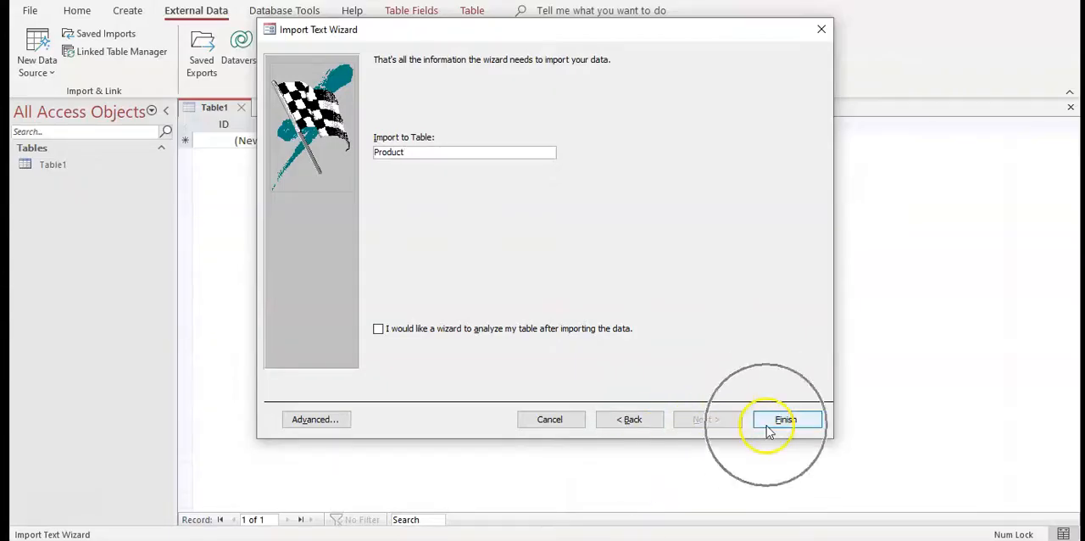
pyautogui.click(768, 422)
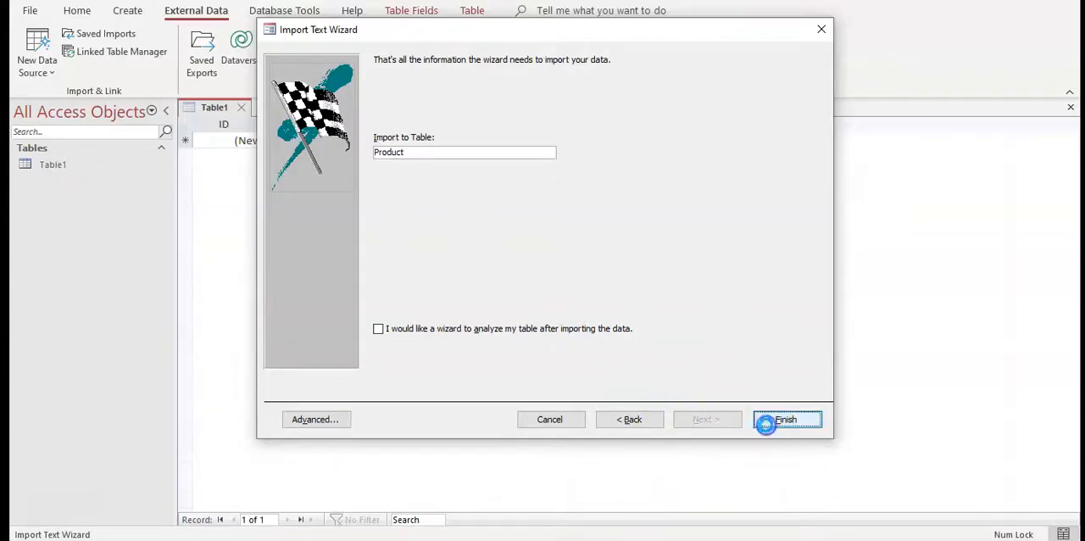
pyautogui.click(773, 458)
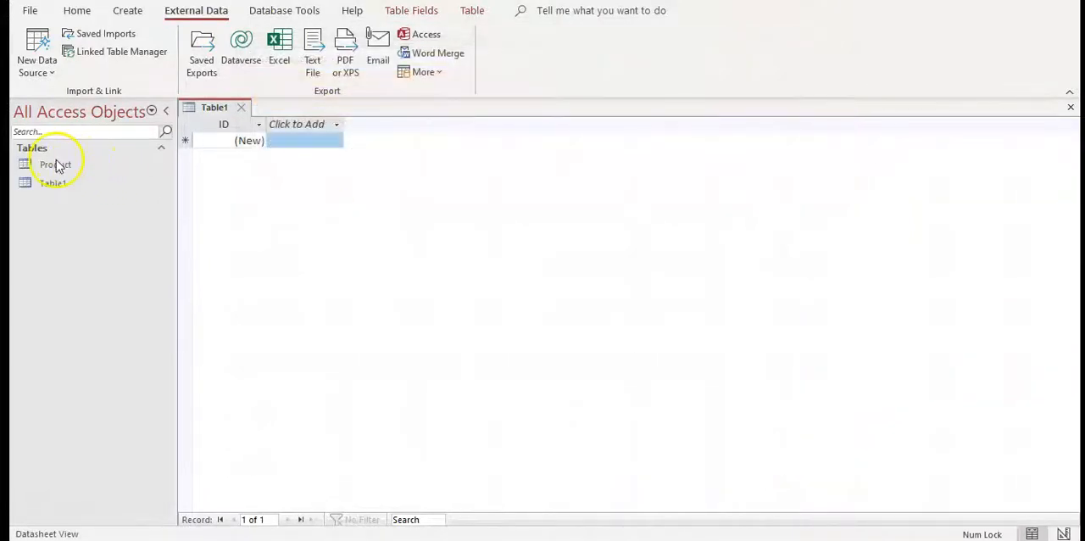
# Open the Product table, compare its fields with the ERD and widen the Energy_Rating column to fit its heading
pyautogui.doubleClick(56, 165)
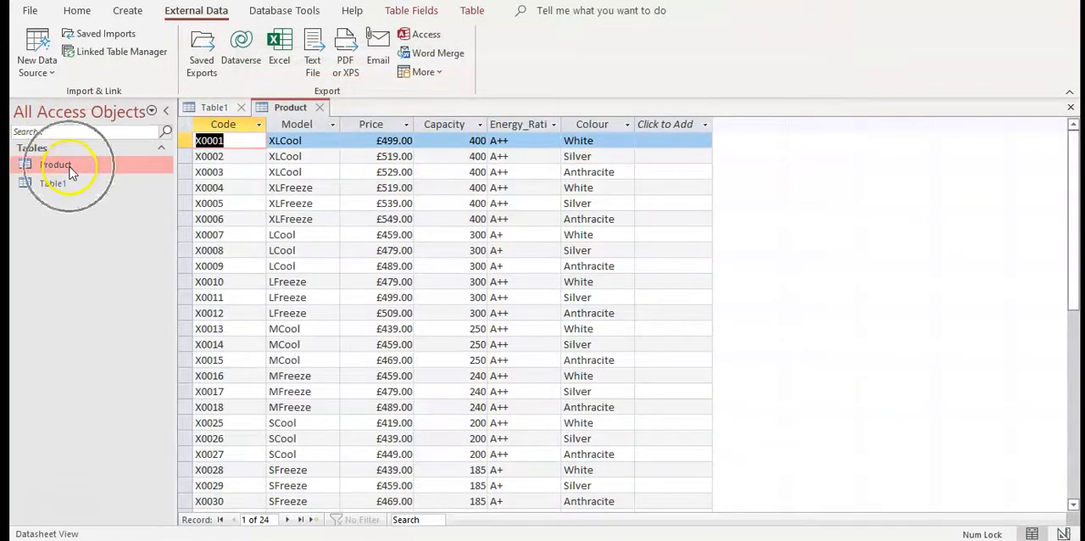
pyautogui.rightClick(47, 164)
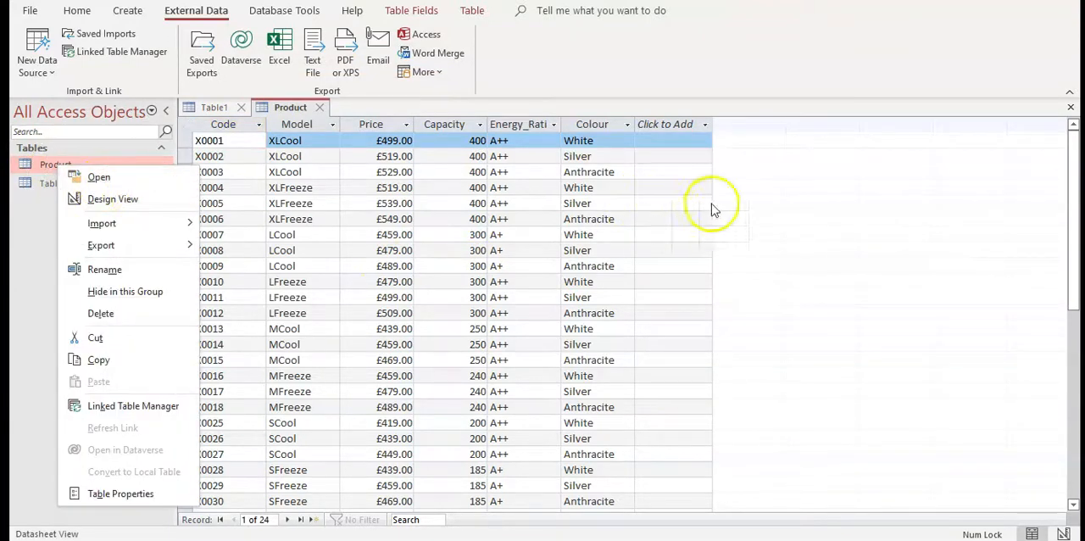
pyautogui.click(657, 153)
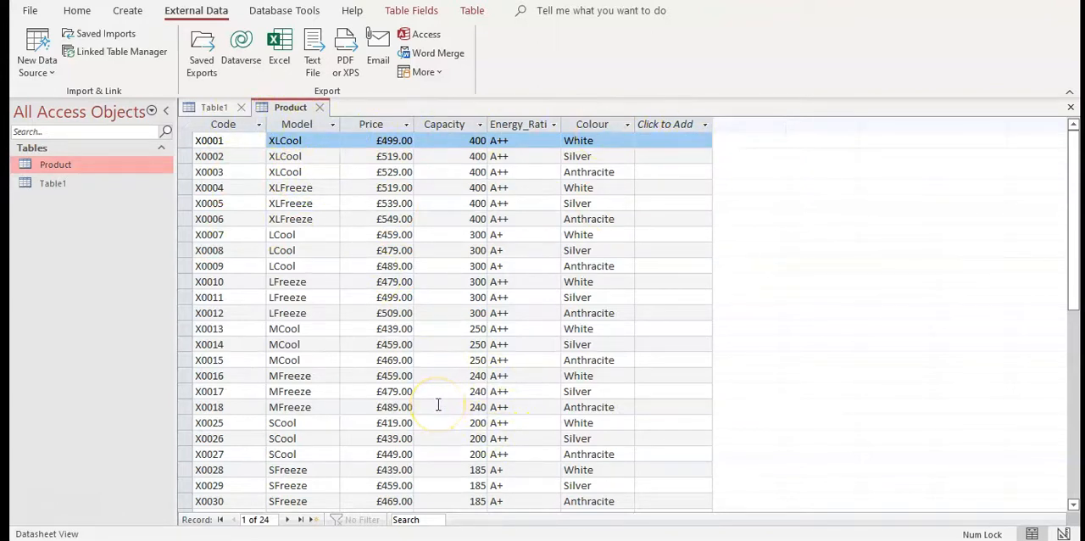
pyautogui.click(420, 539)
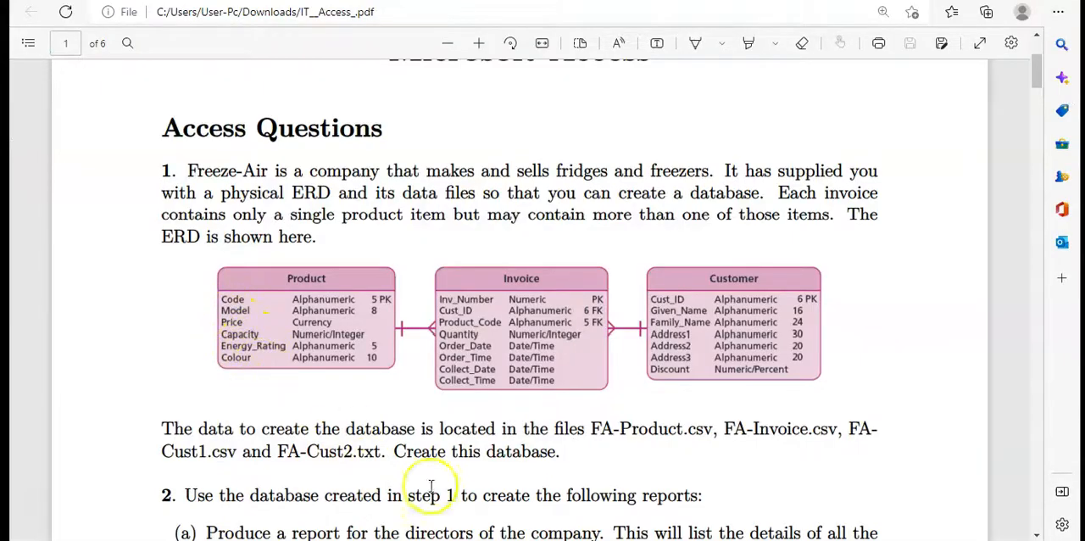
pyautogui.click(585, 536)
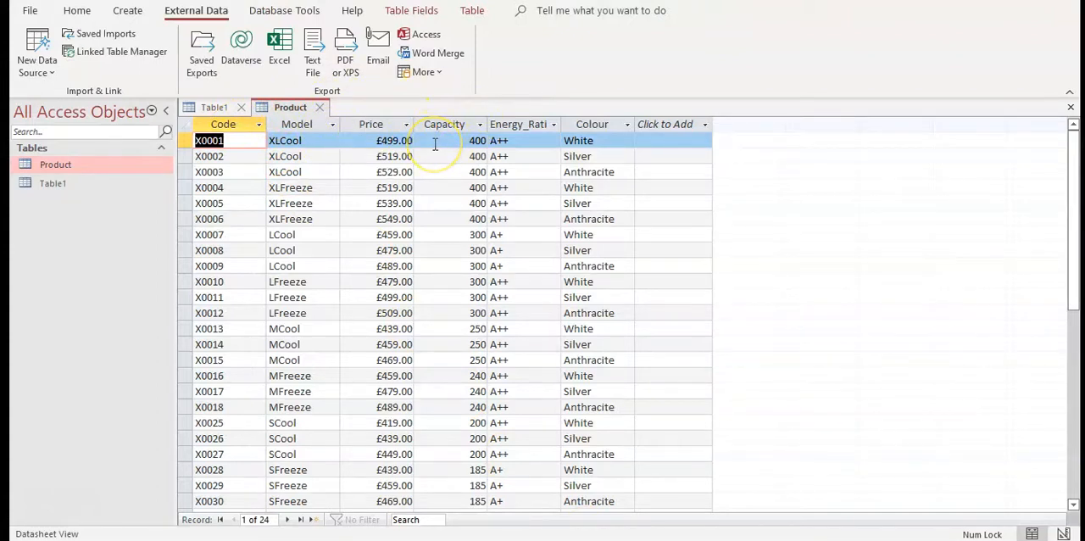
pyautogui.doubleClick(563, 124)
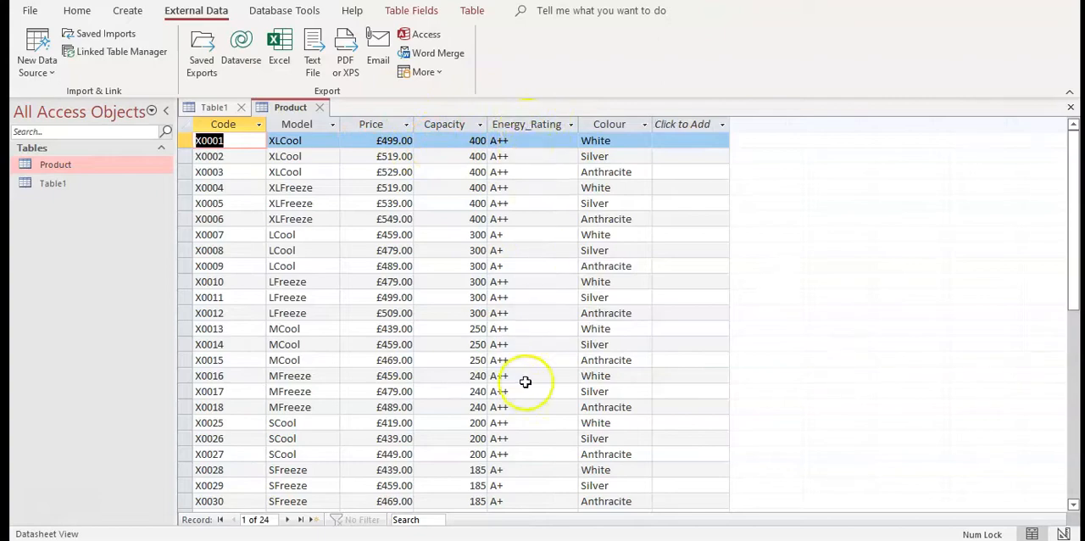
# Review the Product entity in the PDF brief's ERD once more and close the empty Table1
pyautogui.click(445, 540)
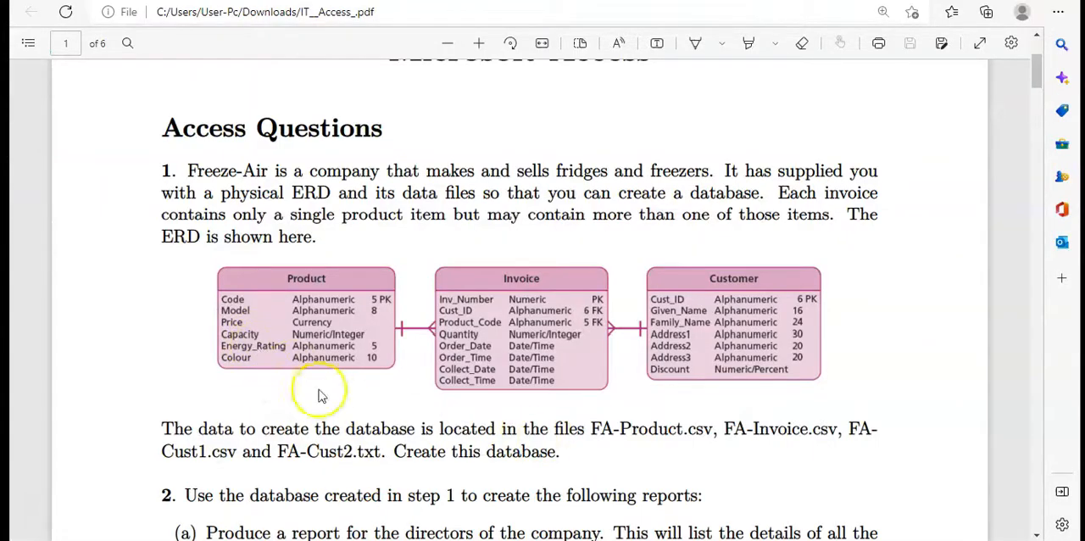
pyautogui.click(483, 540)
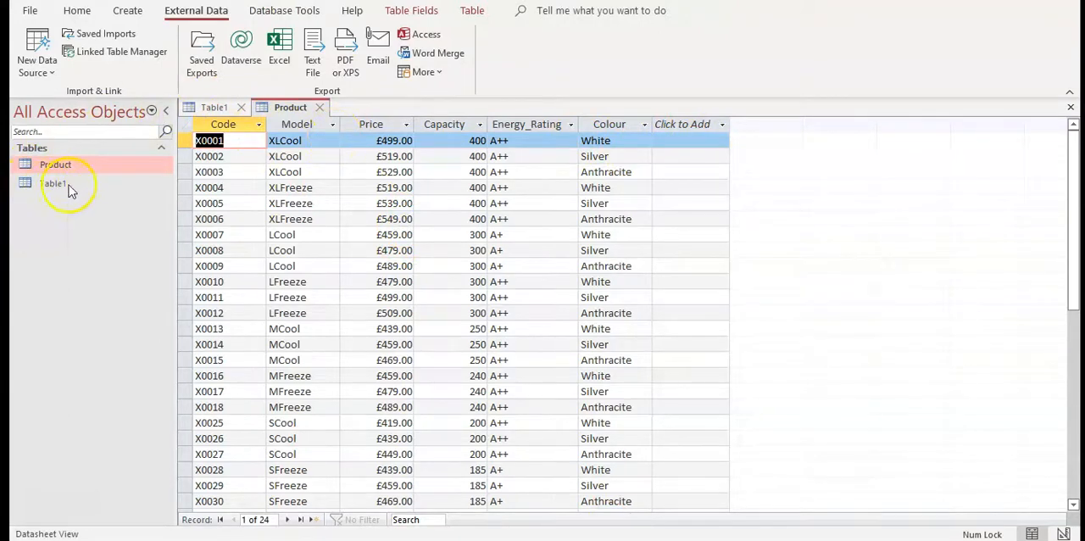
pyautogui.click(241, 107)
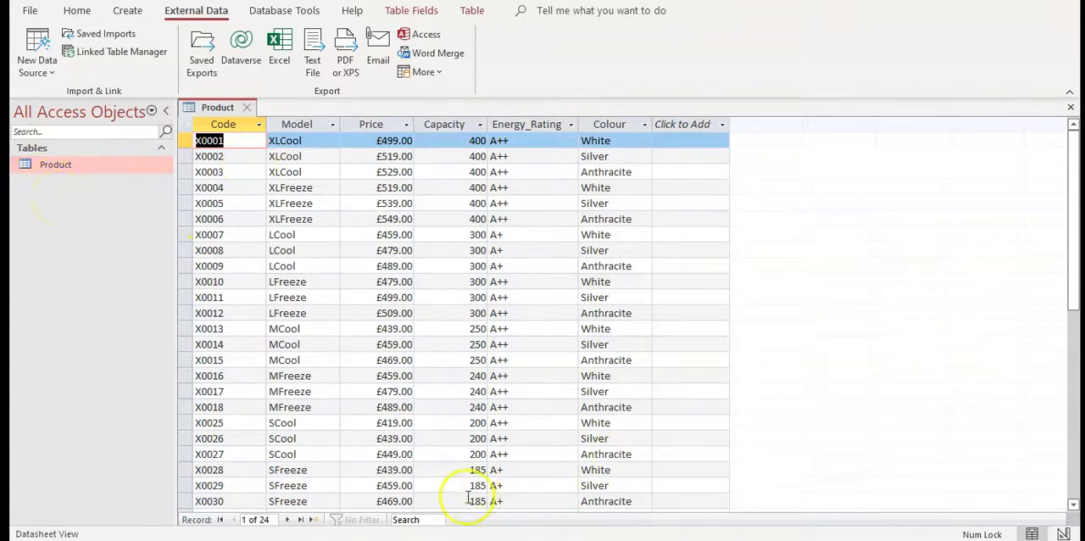
# Check the Invoice entity in the PDF brief and choose FA-Invoice as the text file to import into a new table
pyautogui.click(424, 540)
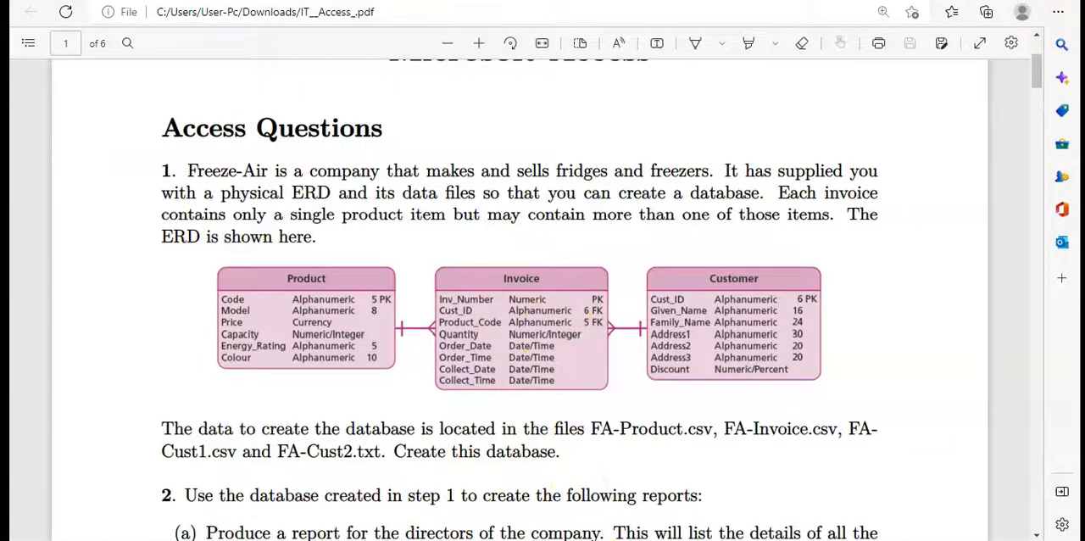
pyautogui.click(585, 540)
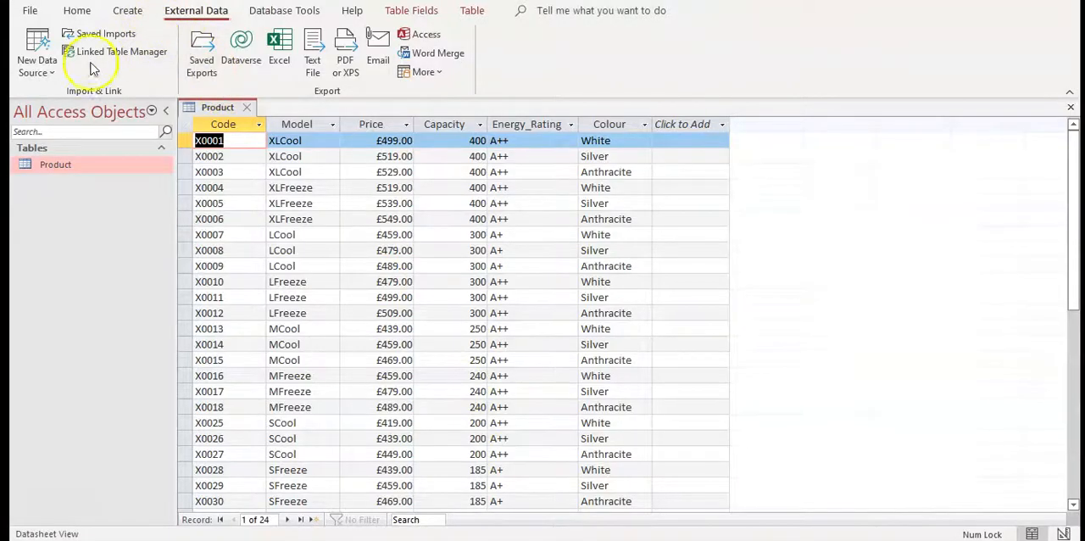
pyautogui.click(51, 74)
pyautogui.click(85, 103)
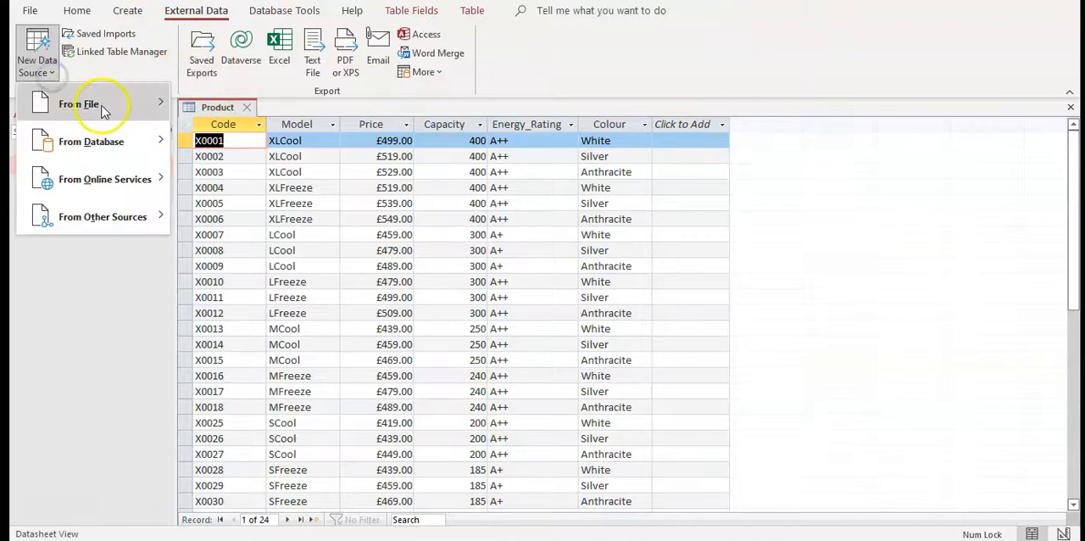
pyautogui.click(237, 216)
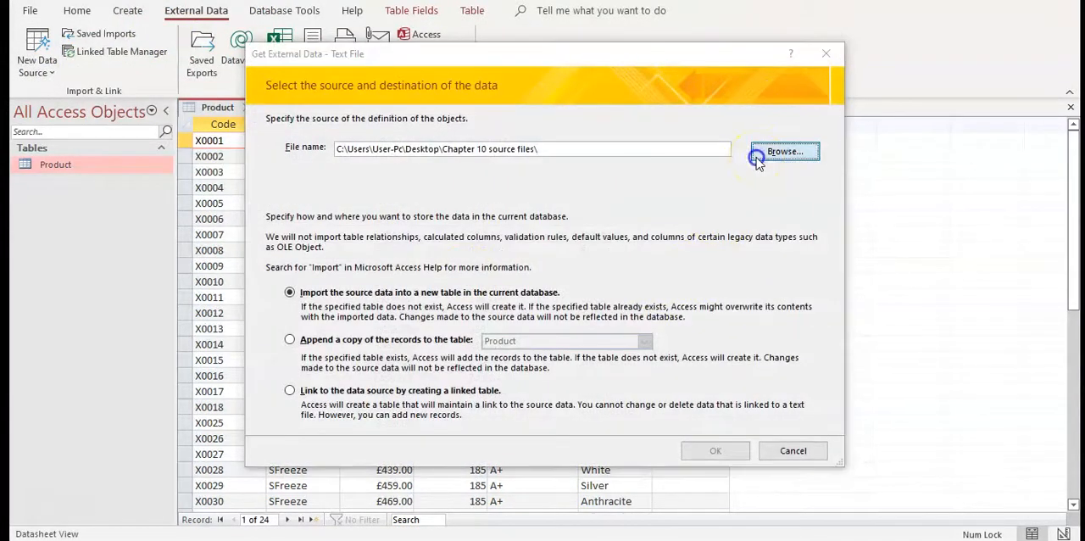
pyautogui.click(758, 158)
pyautogui.click(438, 246)
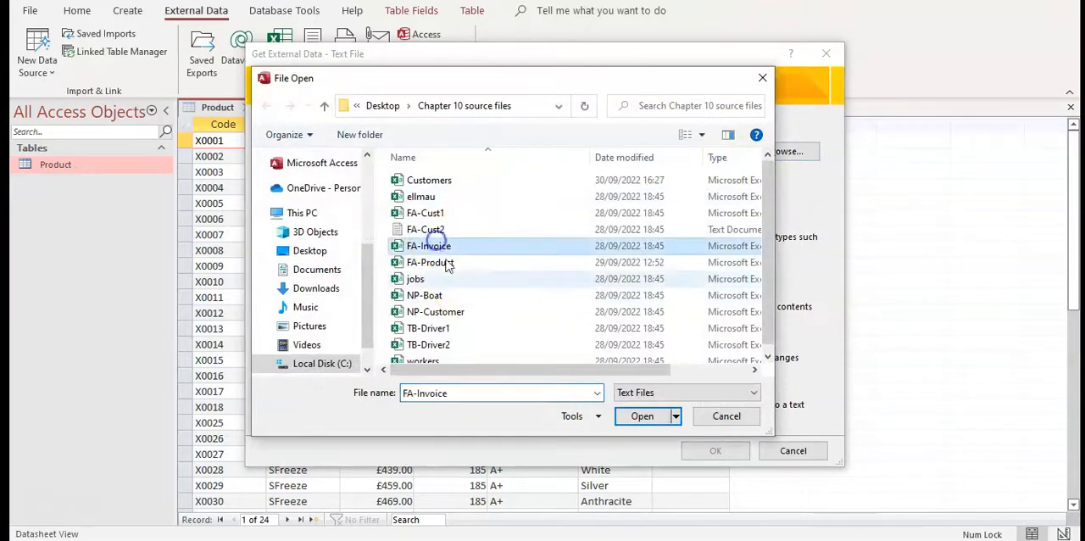
pyautogui.click(648, 415)
pyautogui.click(685, 456)
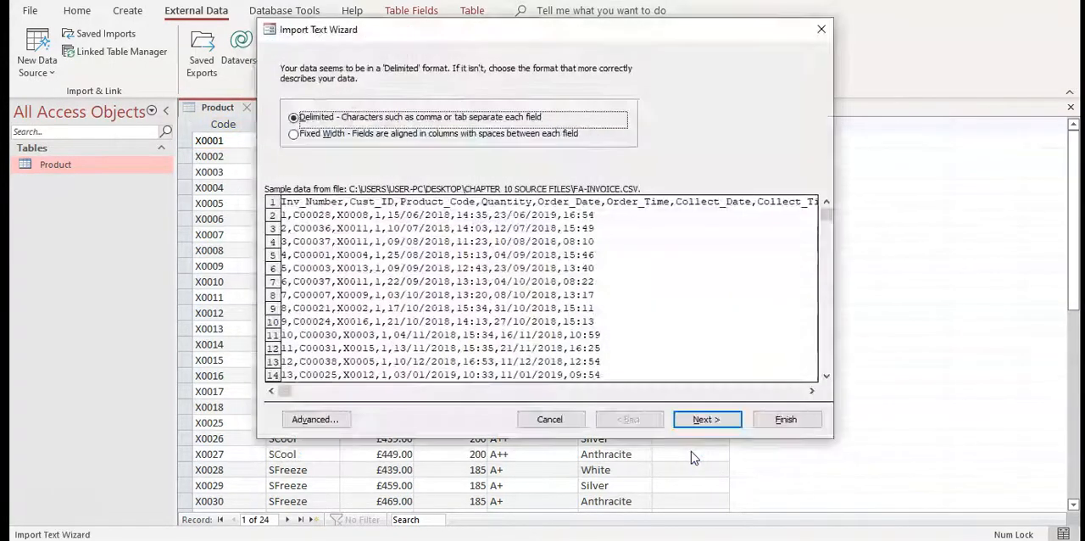
# Set up the FA-Invoice import as comma-delimited data whose first row contains the field names
pyautogui.click(468, 117)
pyautogui.click(704, 419)
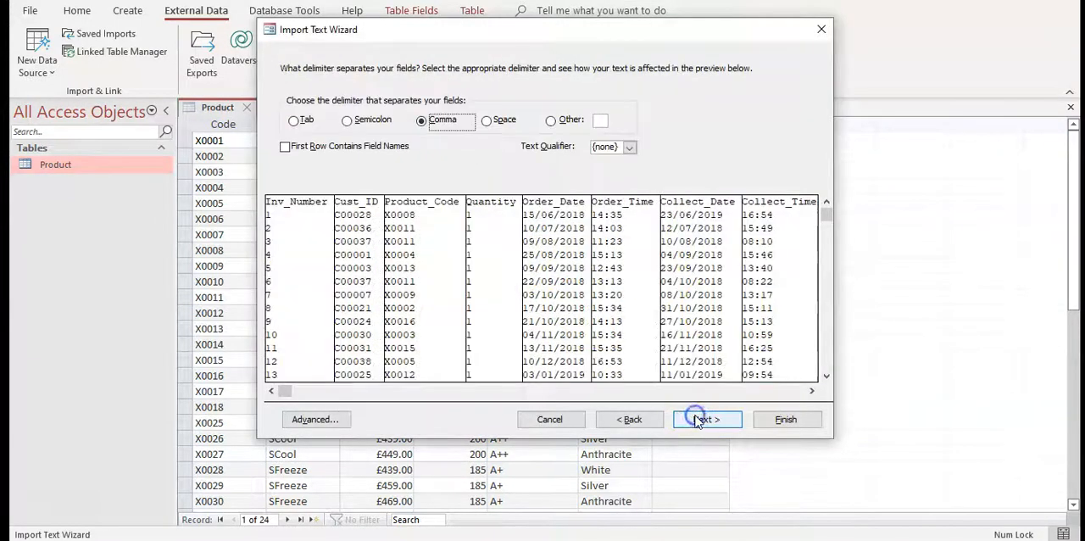
pyautogui.click(344, 149)
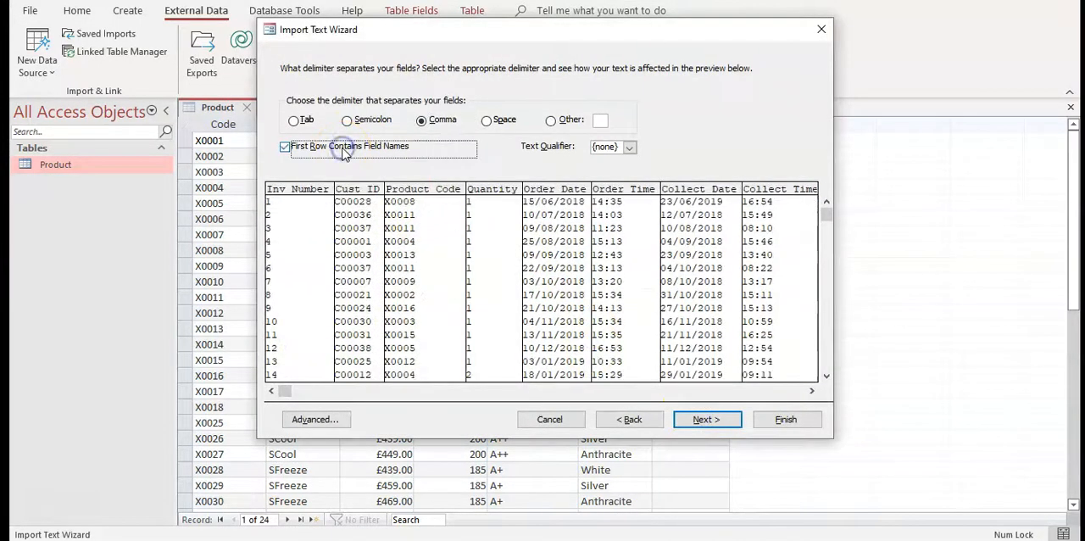
# Open the FA-Invoice import specification and check its field types and date settings against the ERD and the data preview
pyautogui.click(316, 418)
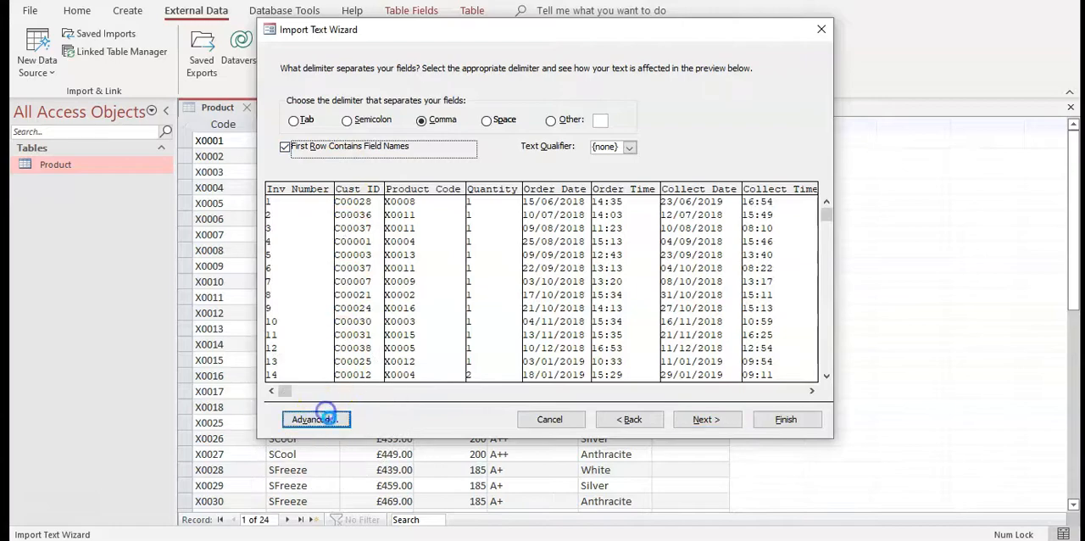
pyautogui.moveTo(536, 54); pyautogui.dragTo(714, 51)
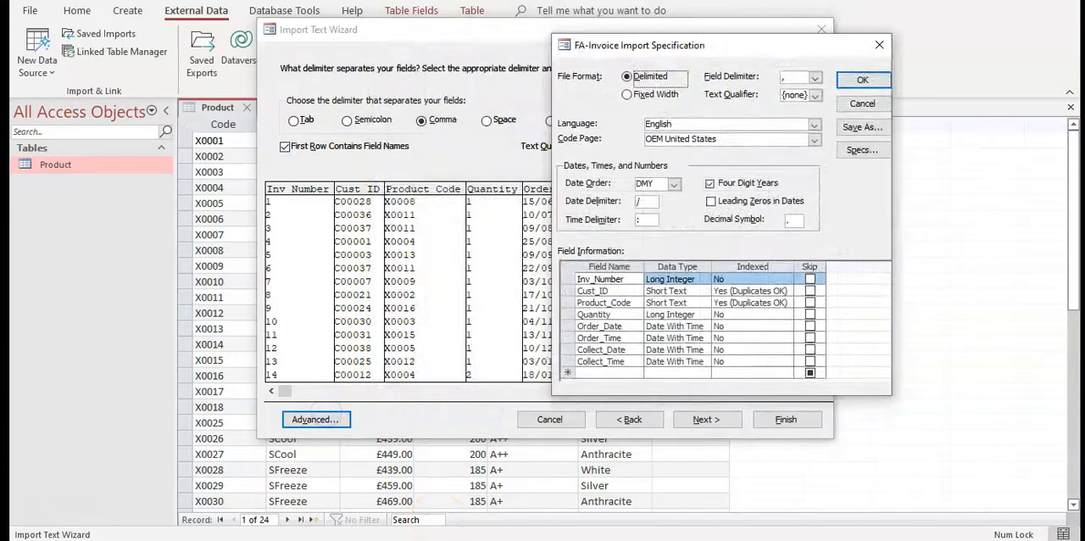
pyautogui.hotkey('alt', 'Tab')
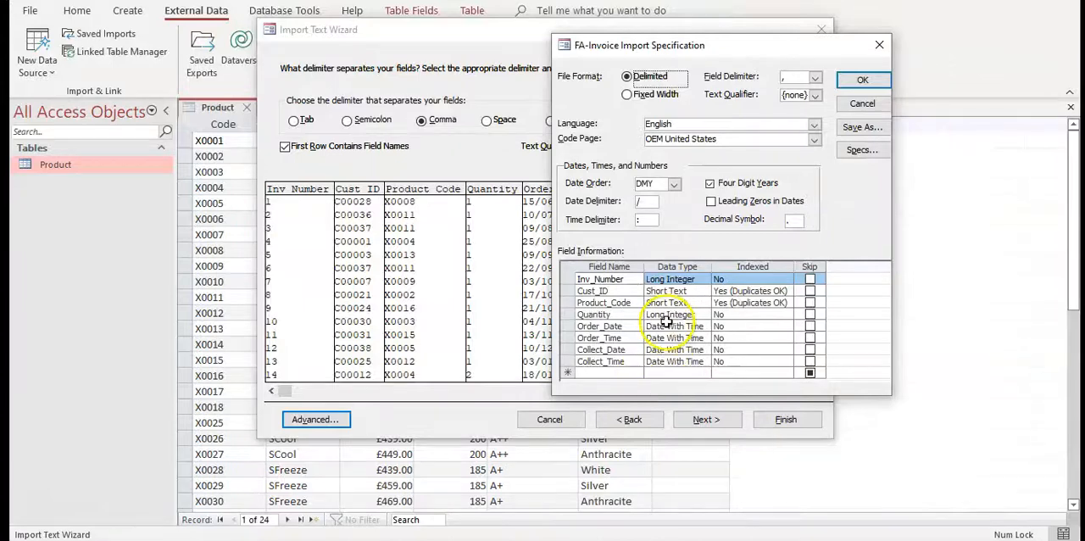
pyautogui.moveTo(703, 48); pyautogui.dragTo(236, 47)
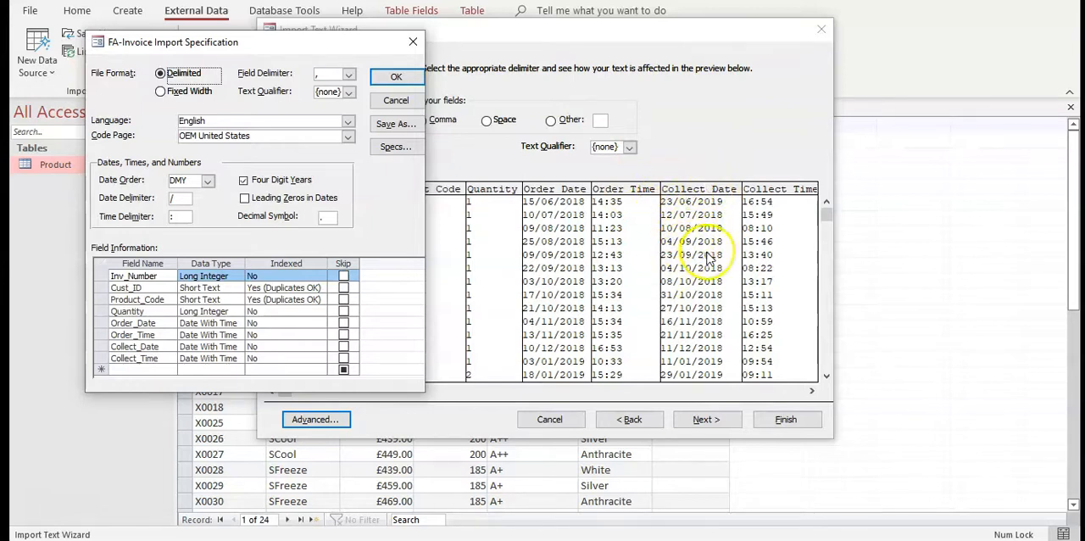
# Try the MDY date order in the FA-Invoice import specification and set it back to DMY
pyautogui.click(207, 181)
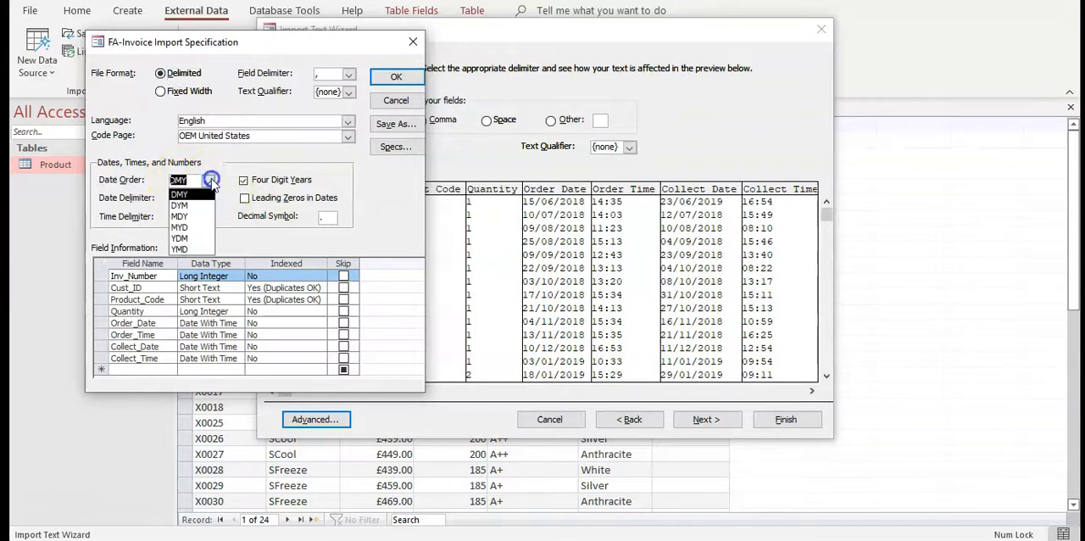
pyautogui.click(193, 218)
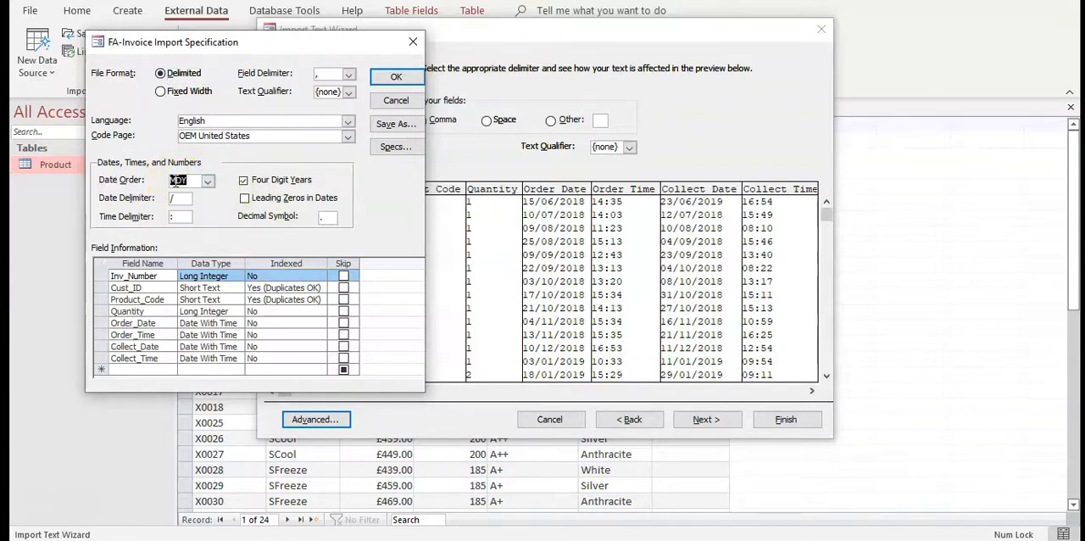
pyautogui.click(207, 181)
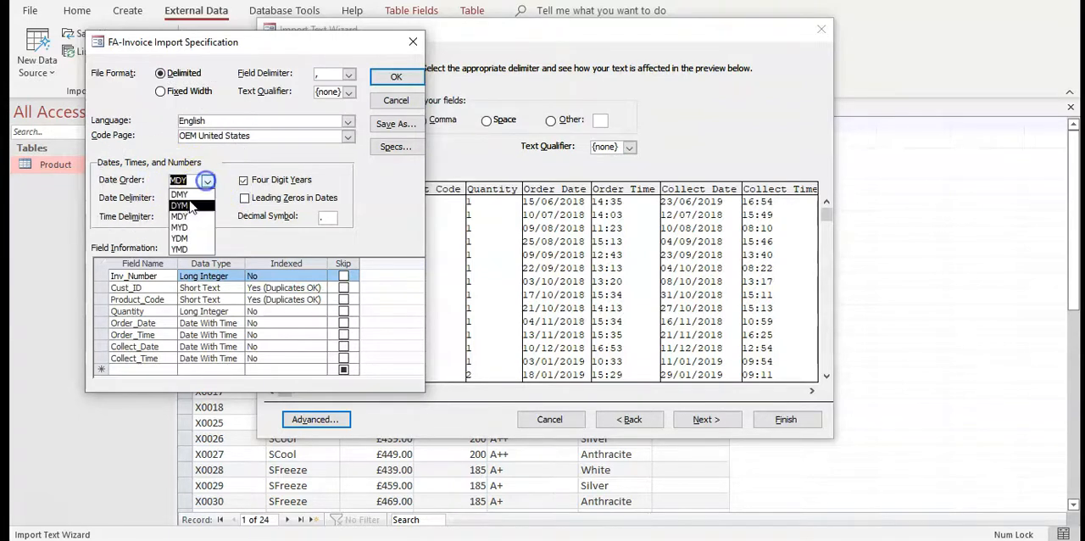
pyautogui.click(179, 194)
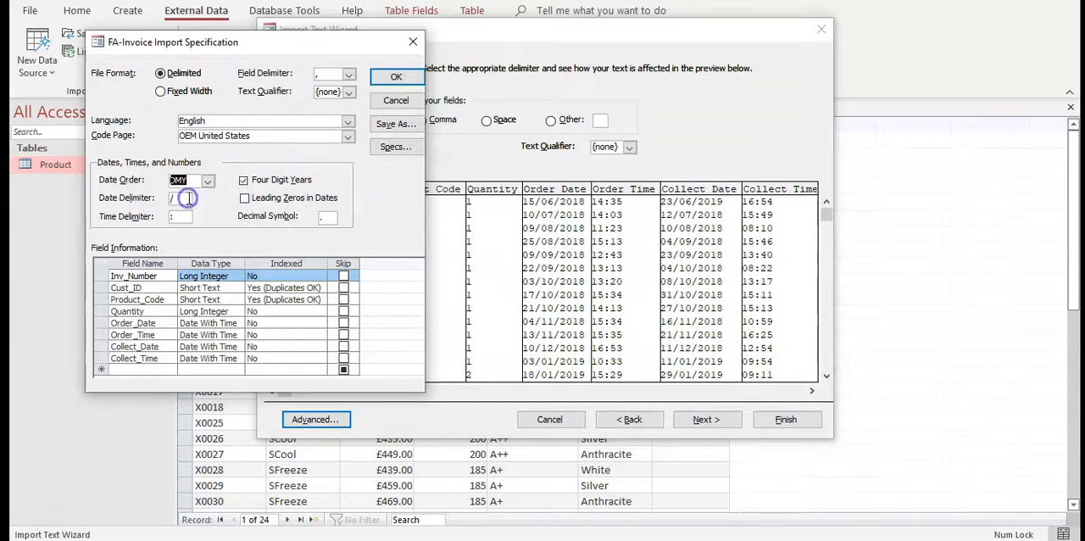
# Accept the FA-Invoice import specification and set Inv_Number as the new table's own primary key
pyautogui.click(396, 78)
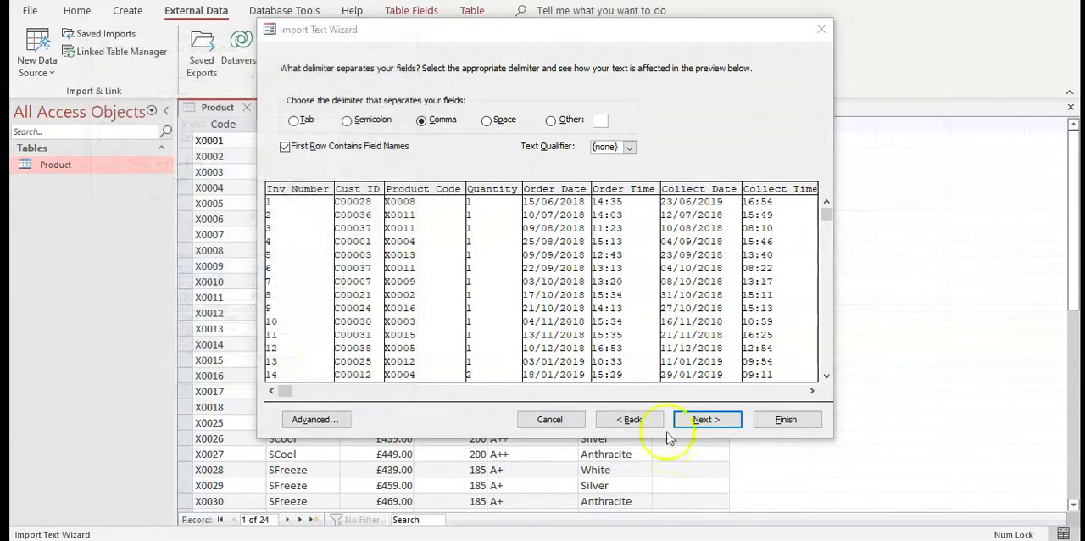
pyautogui.click(700, 424)
pyautogui.click(697, 424)
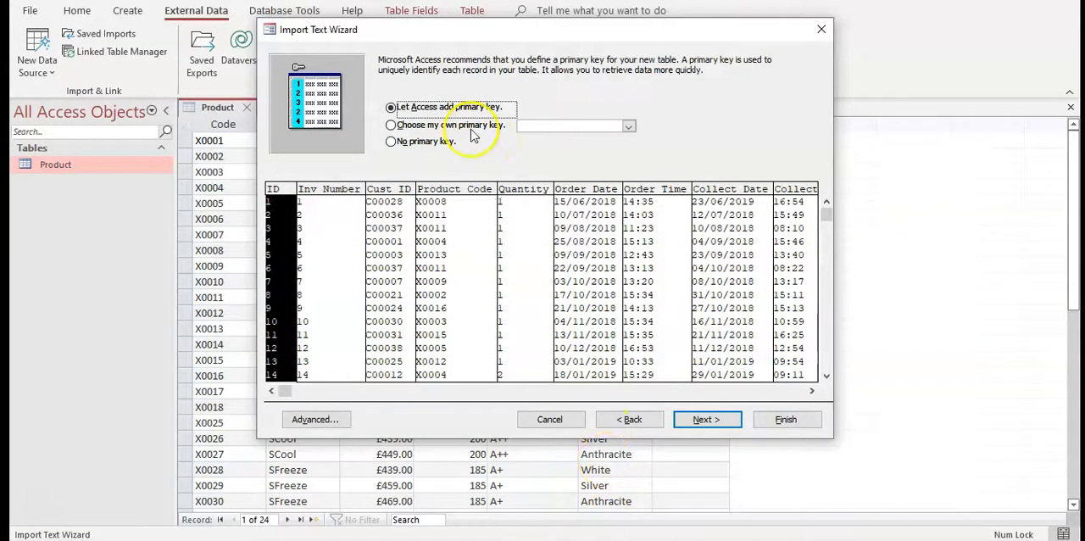
pyautogui.click(471, 127)
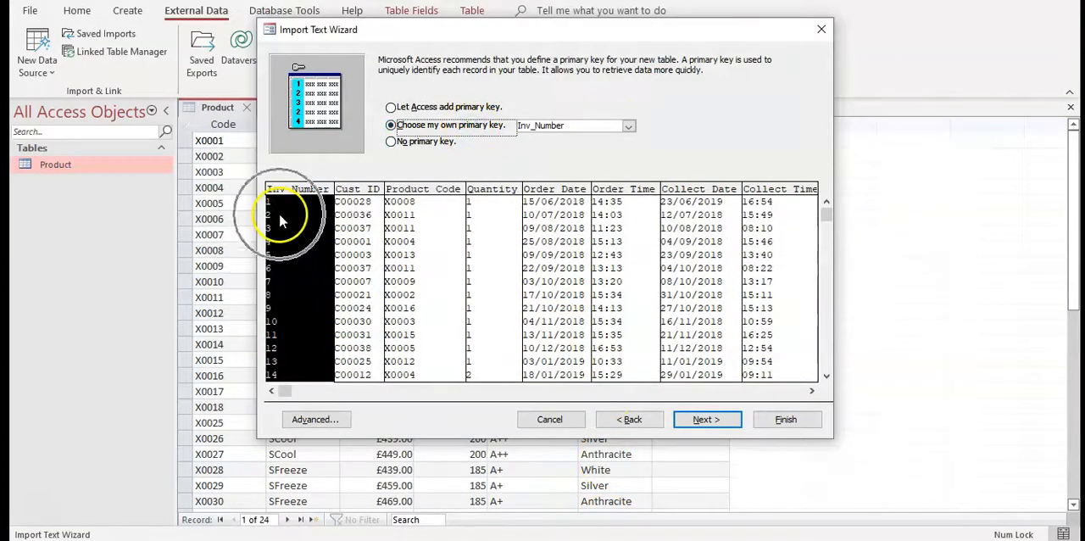
# Finish the import into a table named Invoice without saving the import steps, and open the Invoice table
pyautogui.click(707, 420)
pyautogui.click(416, 148)
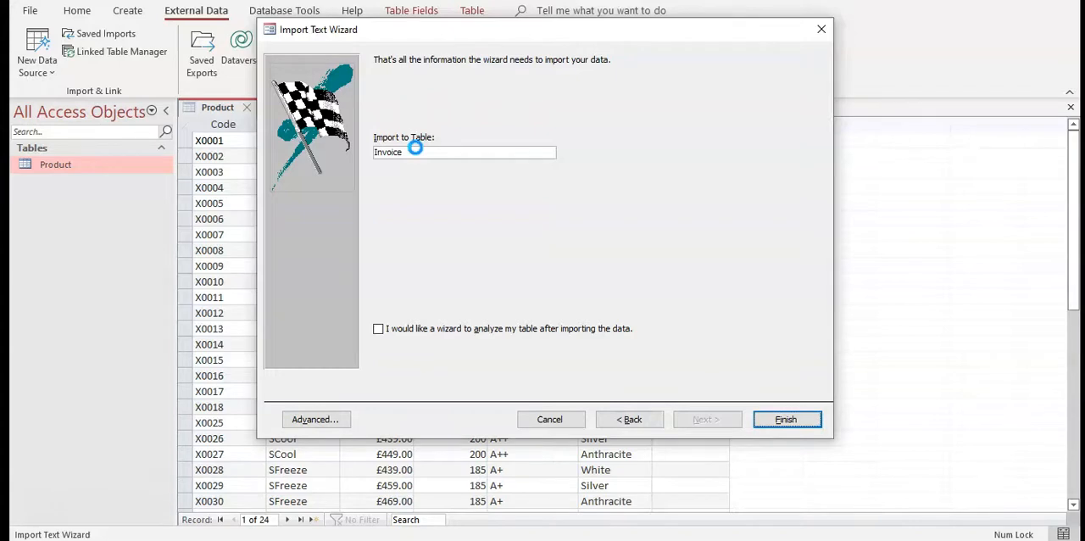
pyautogui.press('Return')
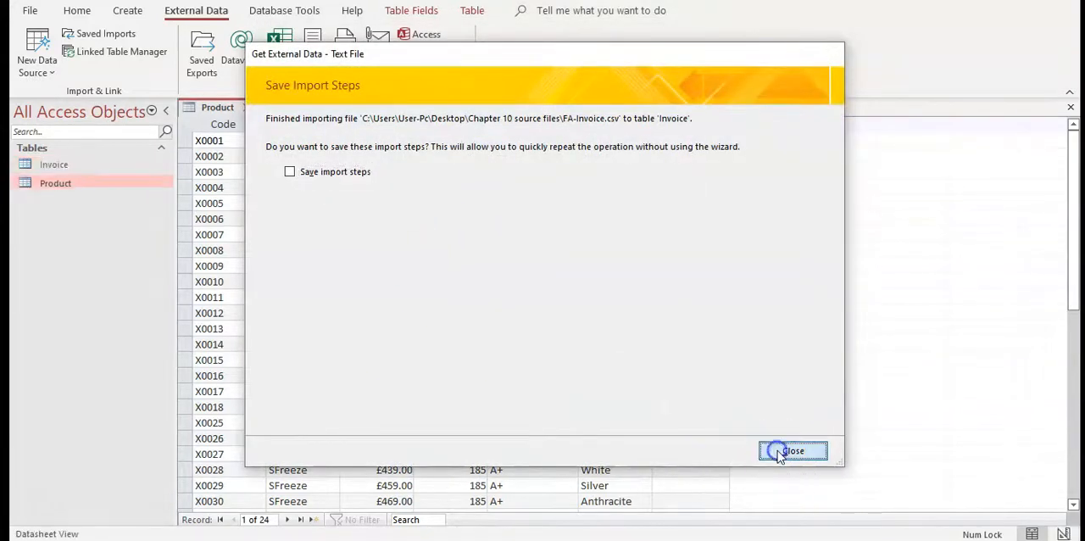
pyautogui.click(778, 450)
pyautogui.doubleClick(63, 168)
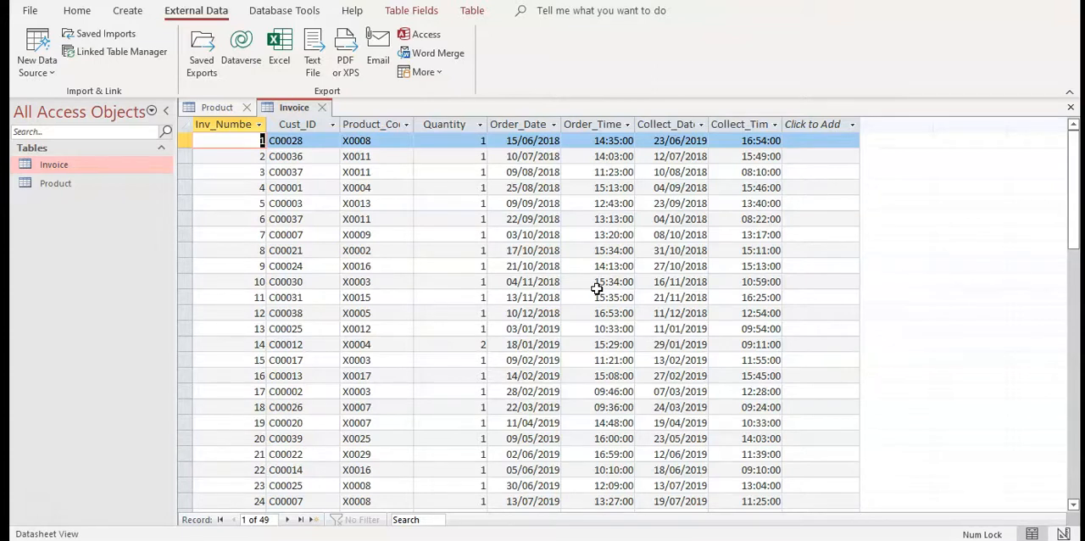
# Check the Customer entity in the PDF brief and choose Customers as the text file to import into a new table
pyautogui.click(433, 540)
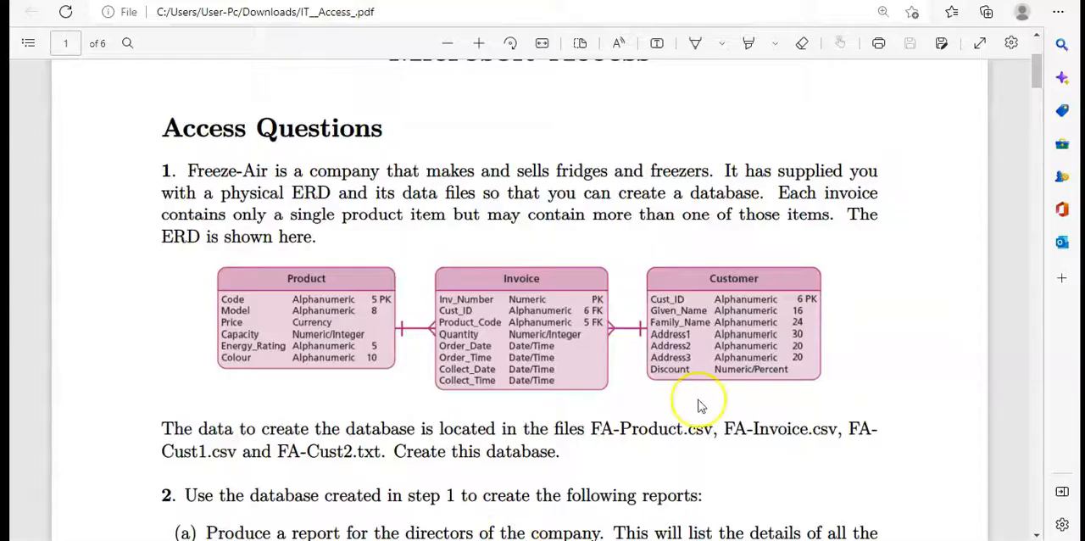
pyautogui.click(578, 540)
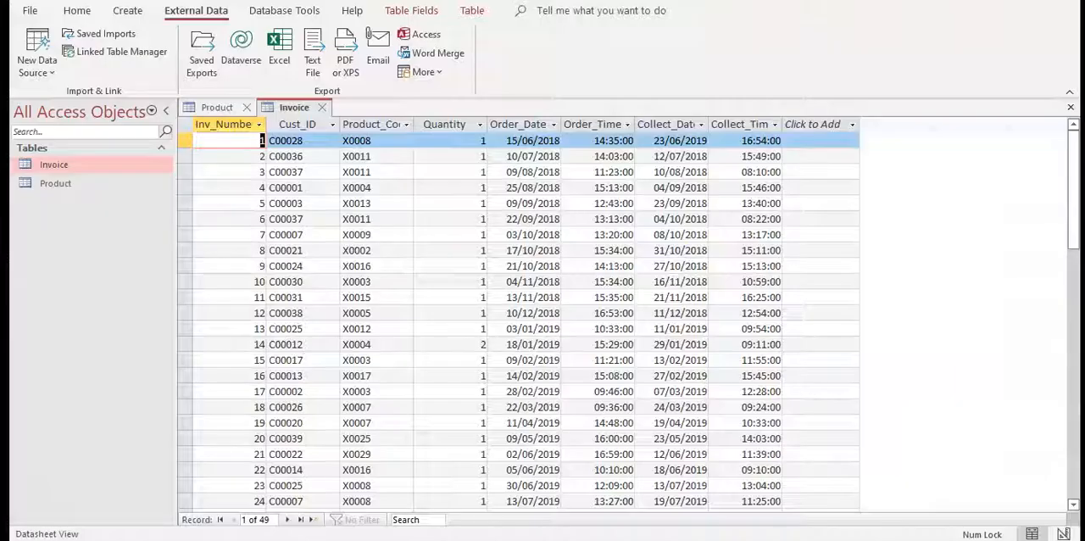
pyautogui.click(43, 68)
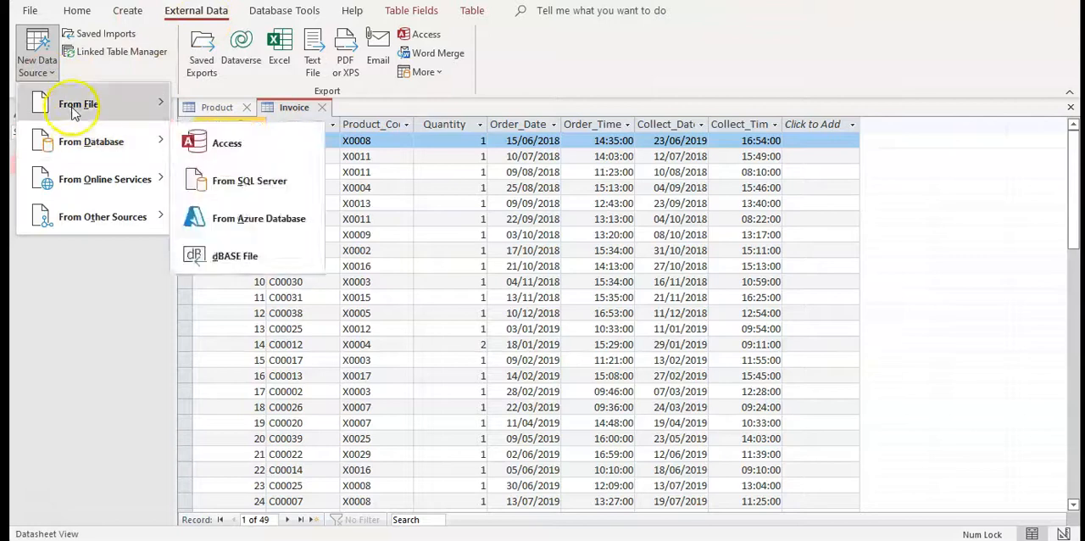
pyautogui.moveTo(134, 104)
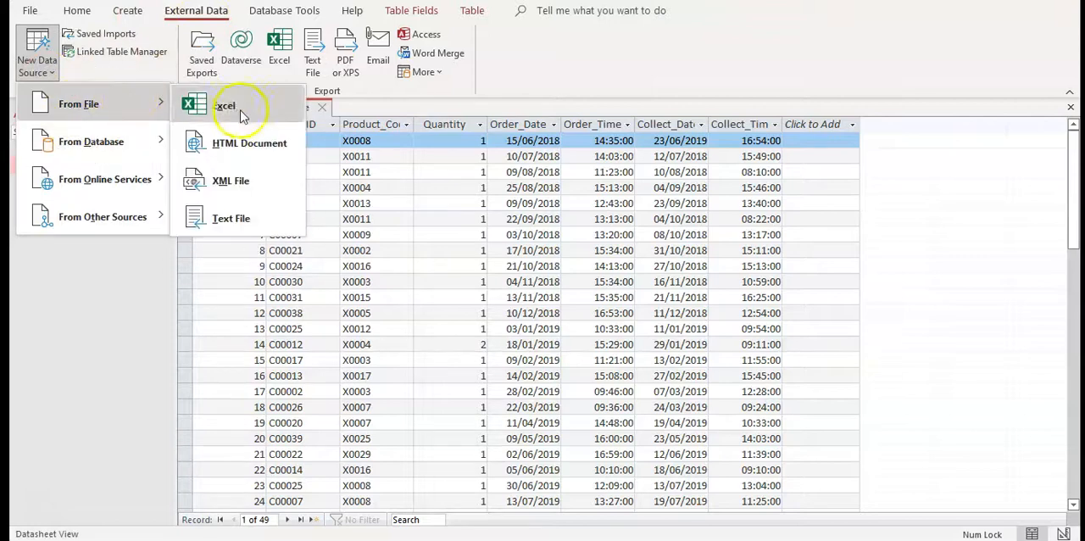
pyautogui.click(249, 211)
pyautogui.click(805, 150)
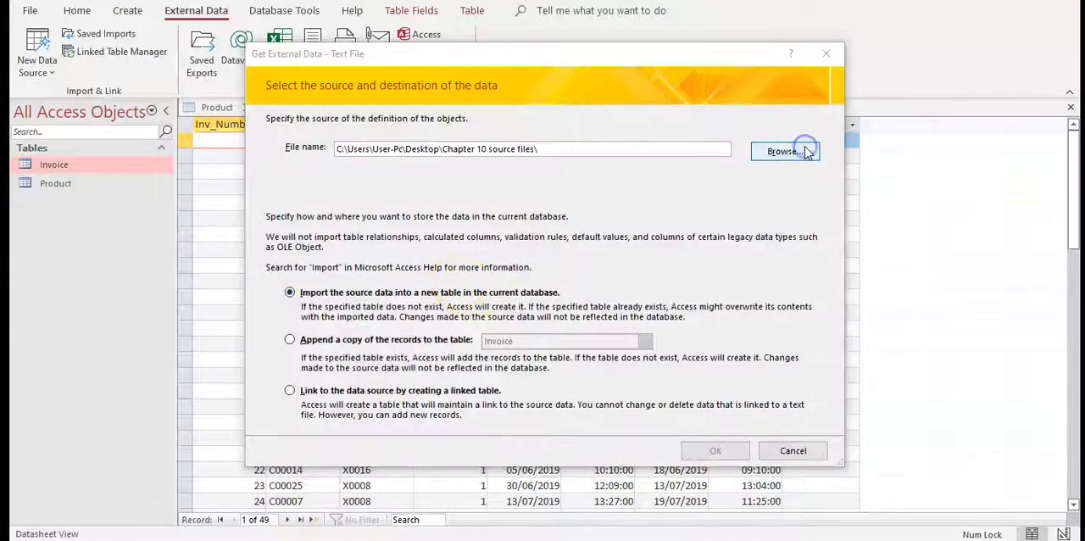
pyautogui.click(428, 180)
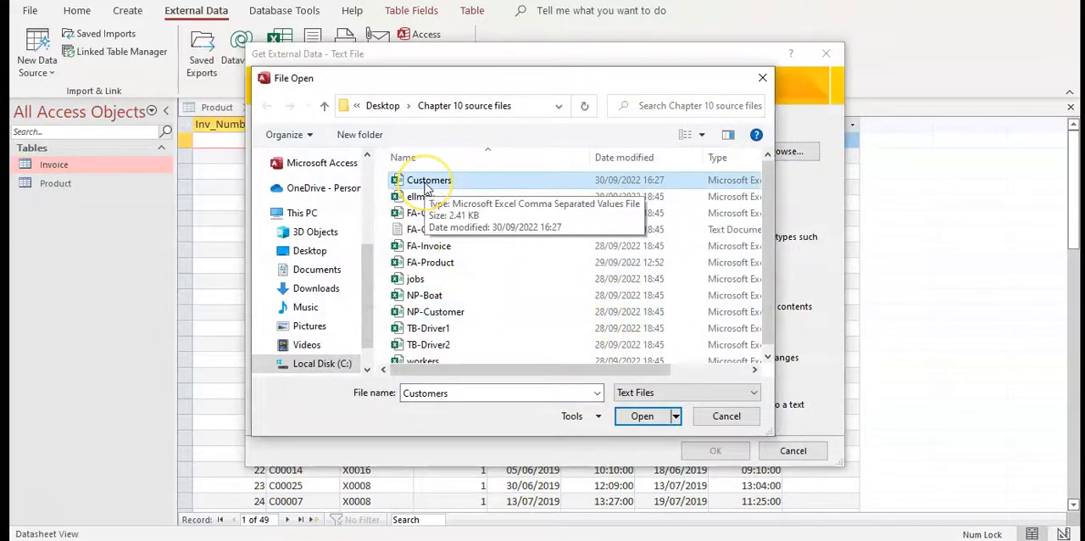
pyautogui.click(642, 415)
pyautogui.click(716, 452)
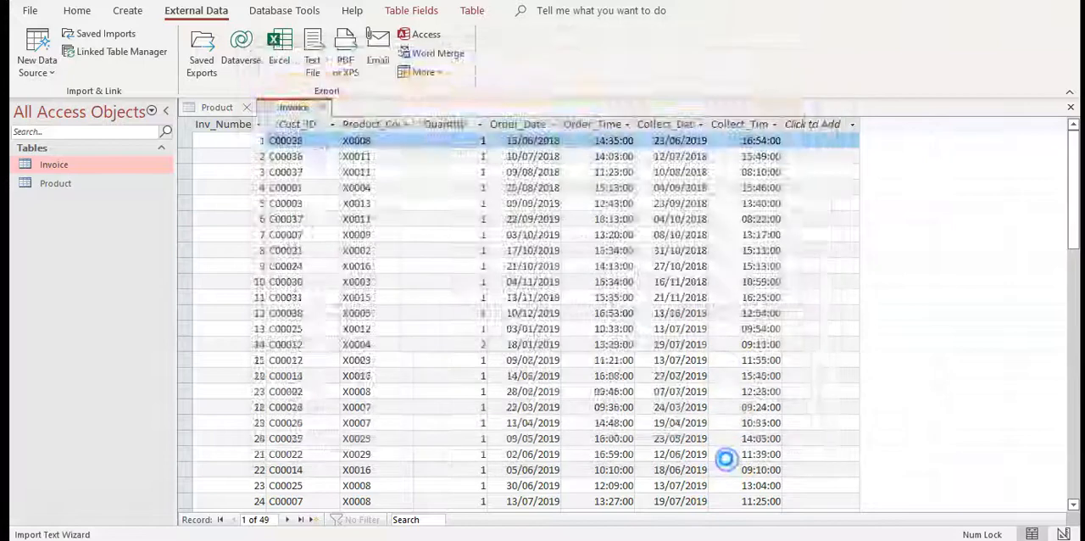
# Set the first row of the Customers data as field names and open its import specification with the field name column widened
pyautogui.click(702, 419)
pyautogui.click(337, 147)
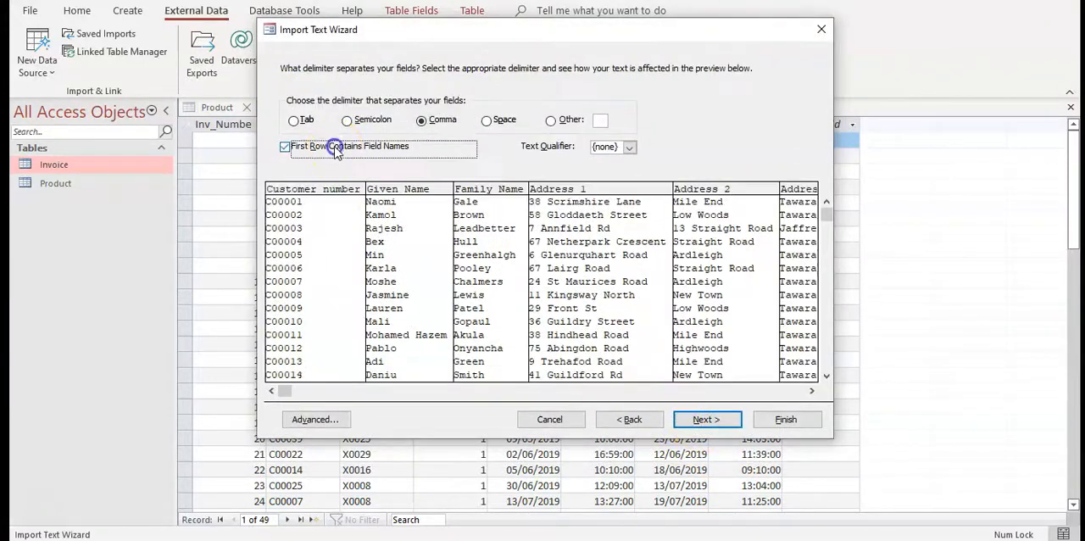
pyautogui.click(344, 419)
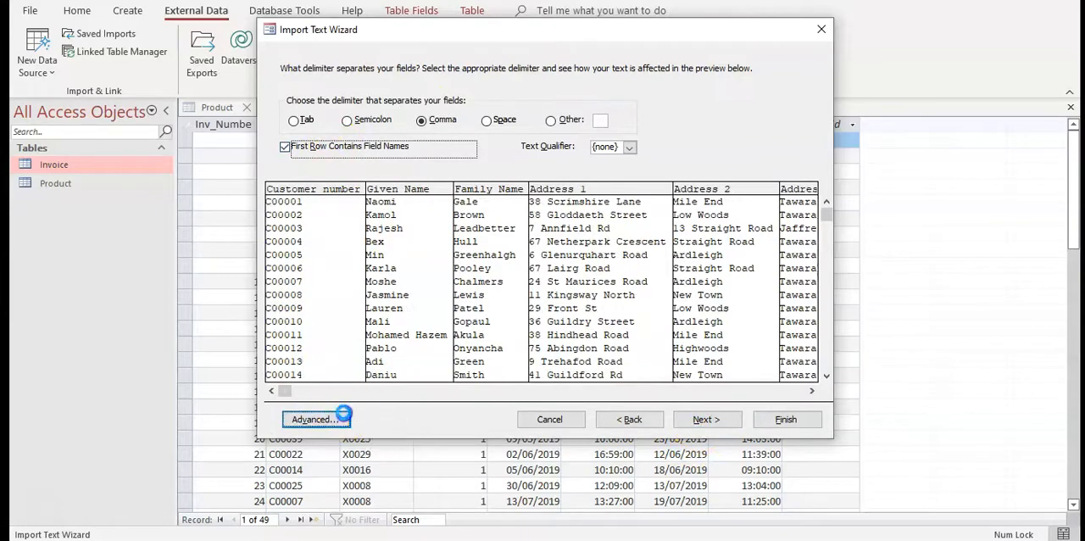
pyautogui.hotkey('alt', 'Tab')
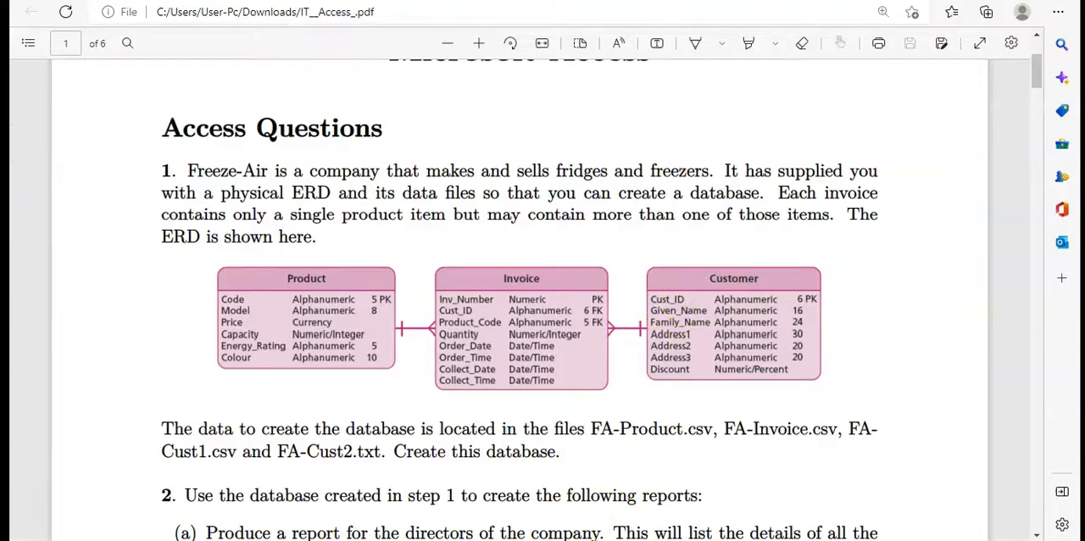
pyautogui.hotkey('alt', 'Tab')
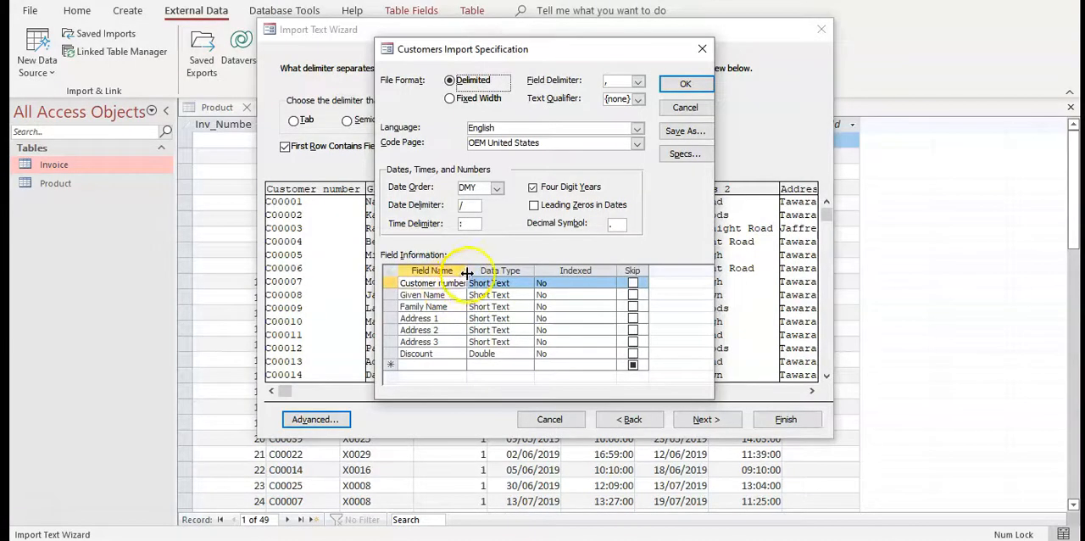
pyautogui.doubleClick(467, 271)
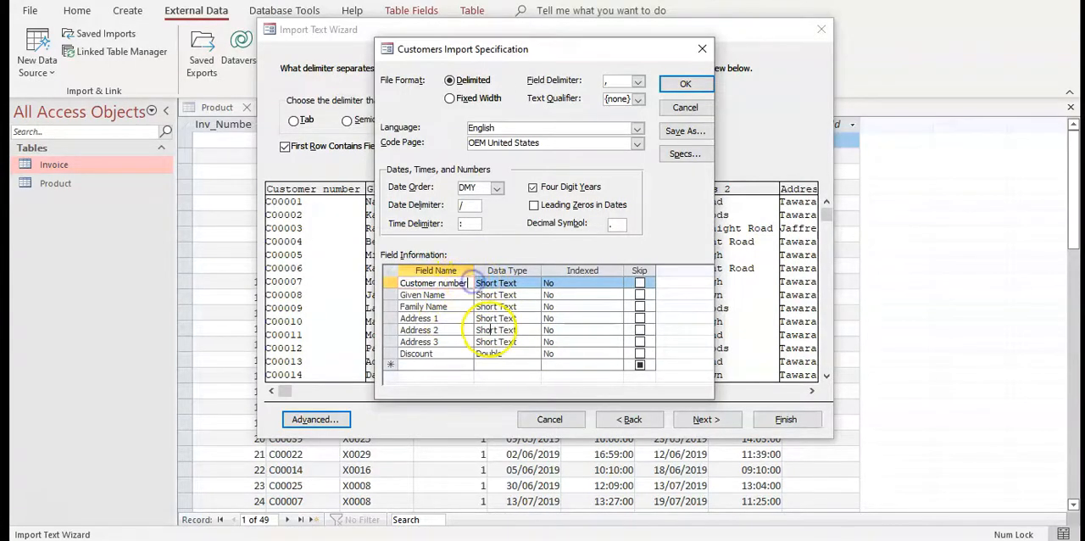
# Rename the first three fields in the Customers import specification to Cust_ID, Given_Name and Family_Name, following the ERD
pyautogui.click(419, 280)
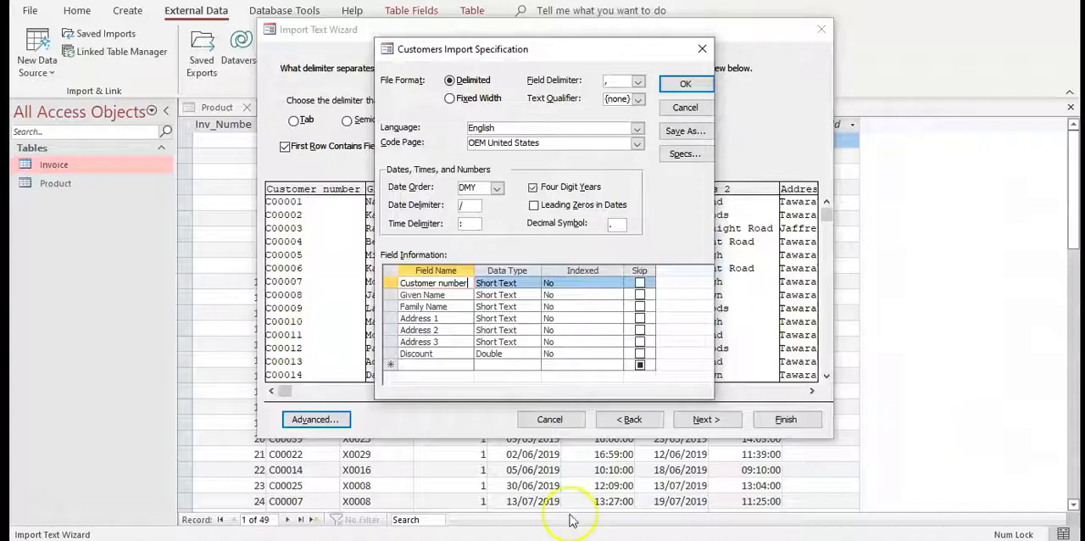
pyautogui.click(472, 281)
pyautogui.click(456, 283)
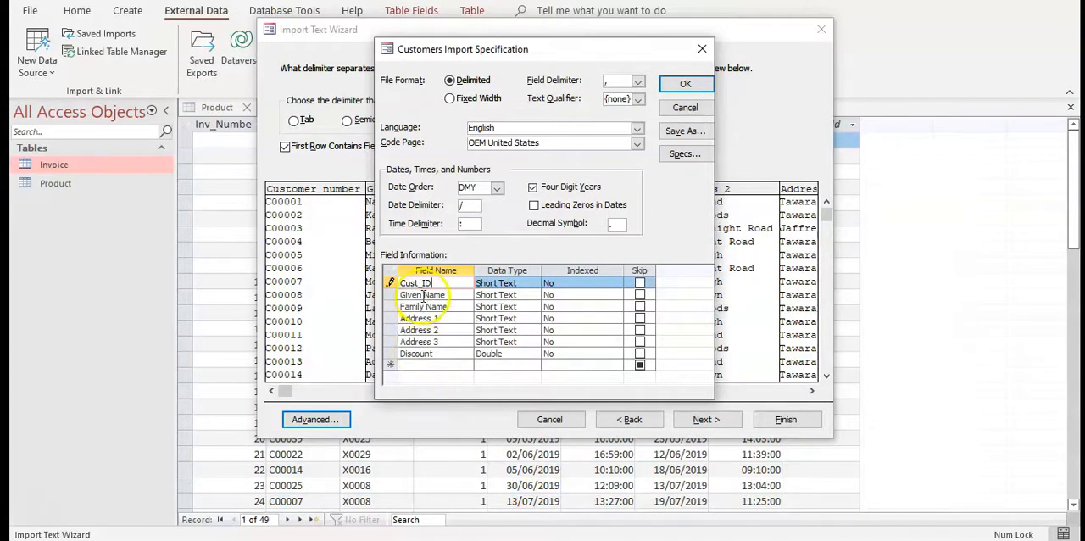
pyautogui.click(423, 295)
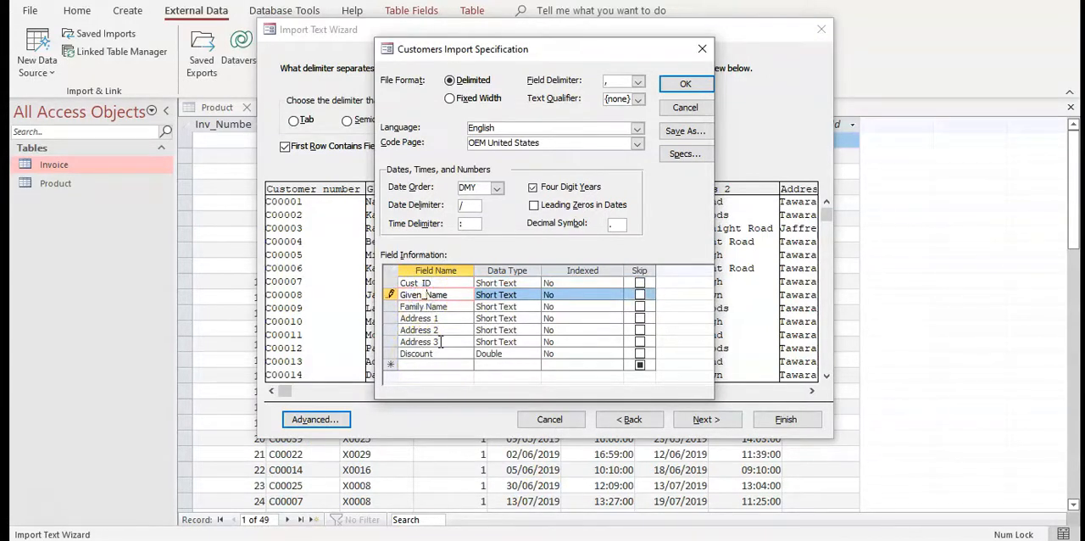
pyautogui.click(424, 306)
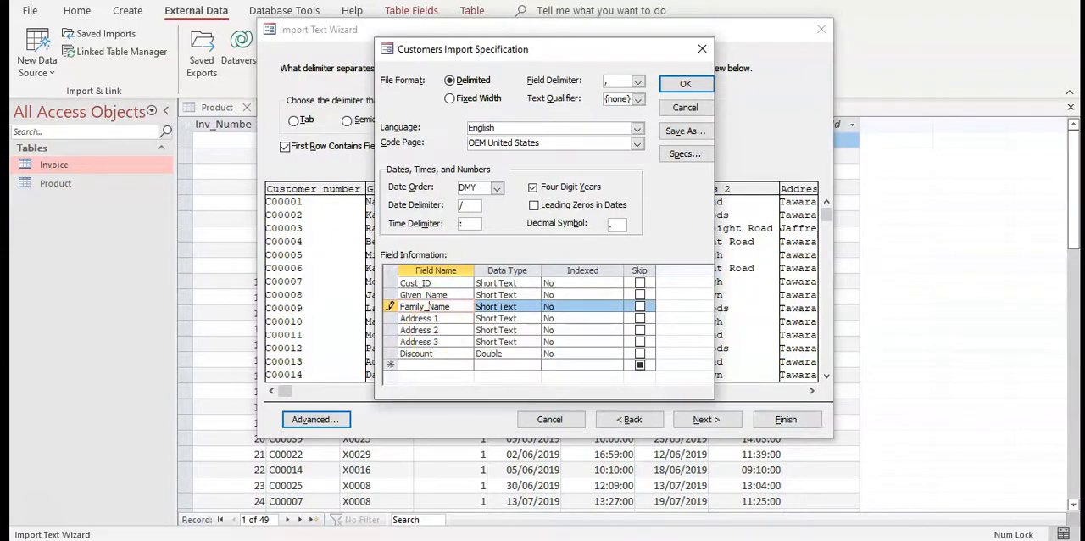
# Check the address field names in the ERD and rename the three address fields to Address1, Address2 and Address3
pyautogui.click(451, 539)
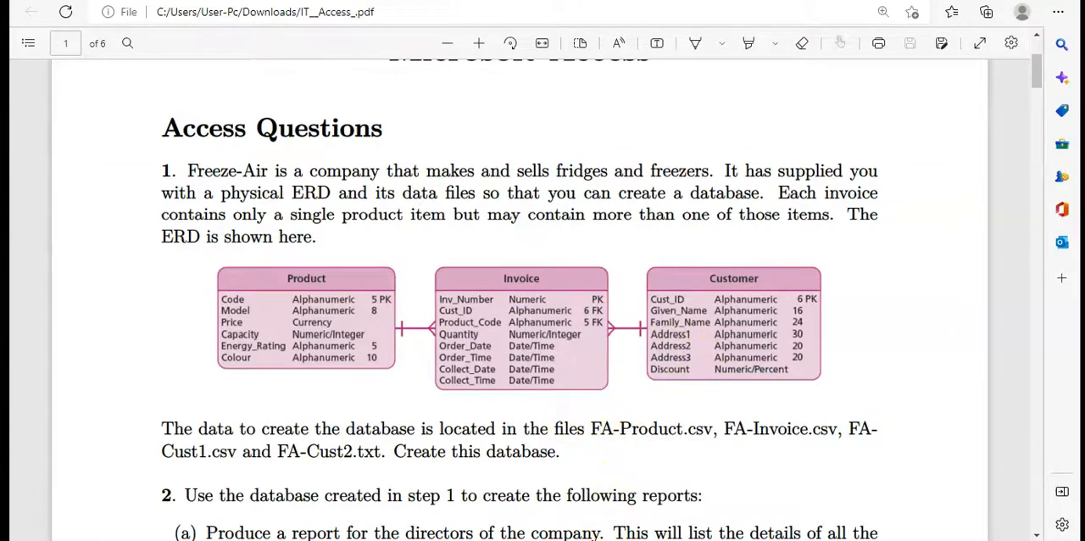
pyautogui.click(517, 539)
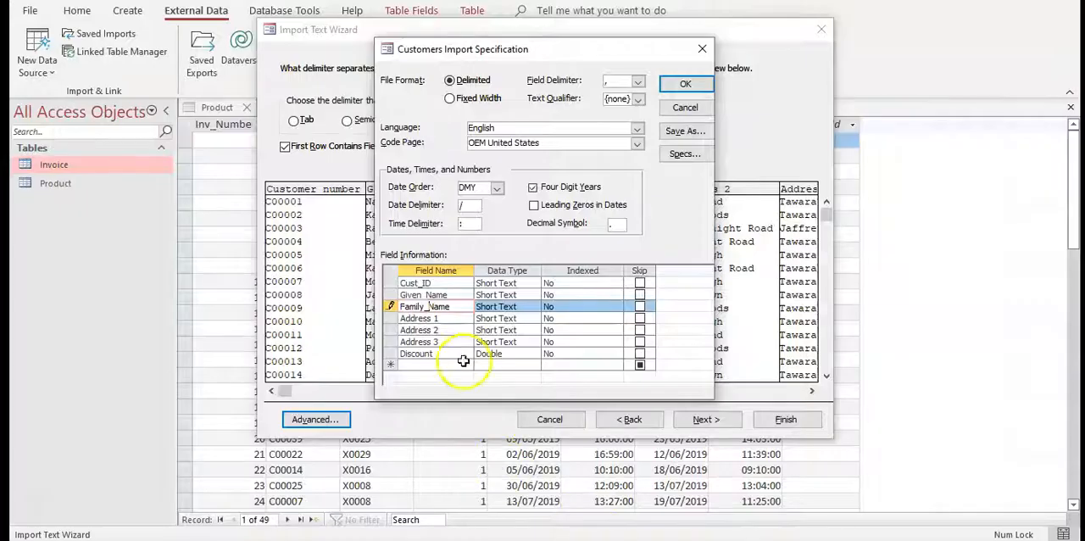
pyautogui.click(435, 319)
pyautogui.press('BackSpace')
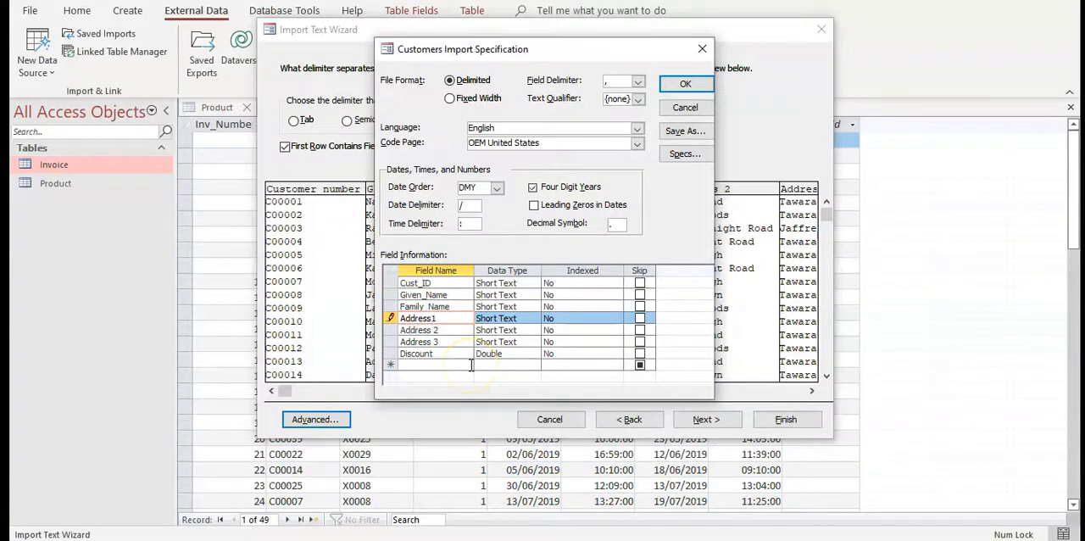
pyautogui.click(435, 330)
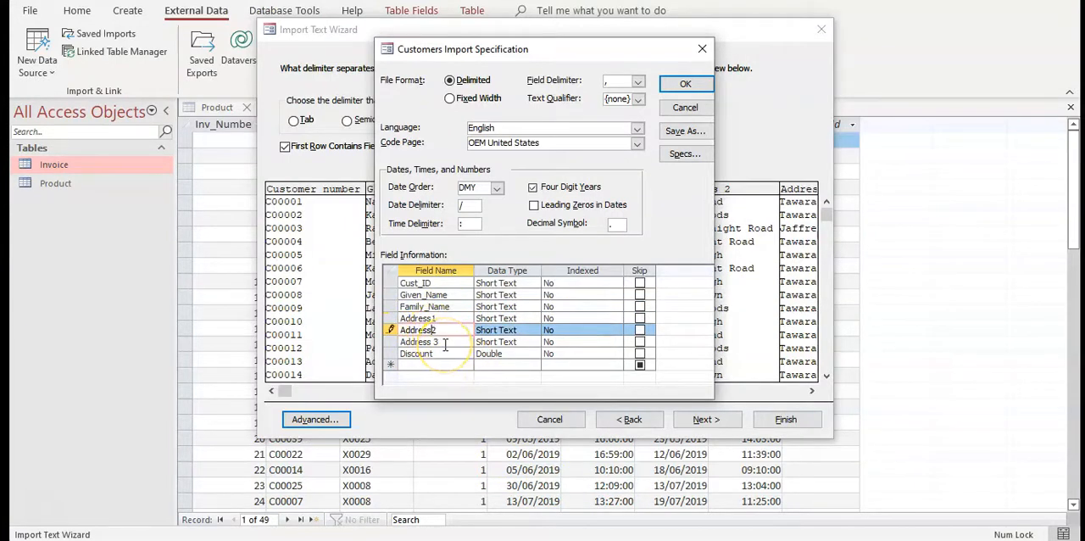
pyautogui.click(434, 341)
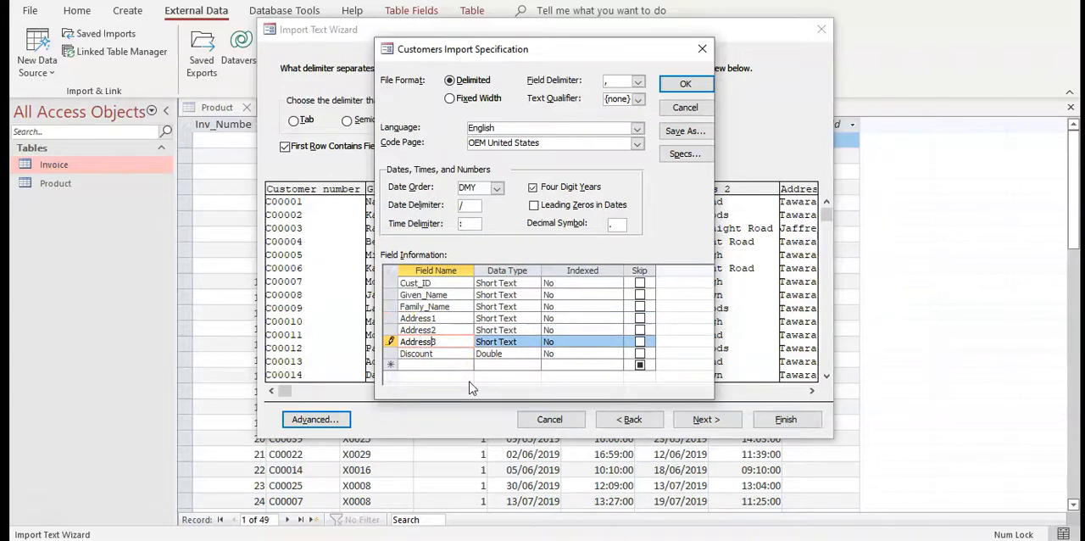
# Compare the Customers data types with the Customer entity in the ERD and accept the import specification
pyautogui.click(496, 282)
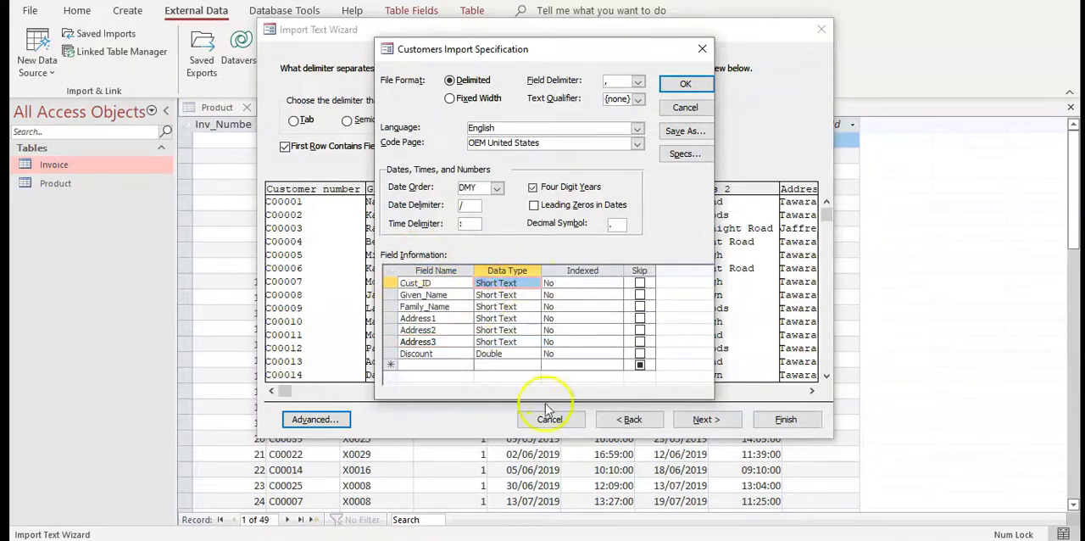
pyautogui.hotkey('alt', 'Tab')
pyautogui.press('ctrl')
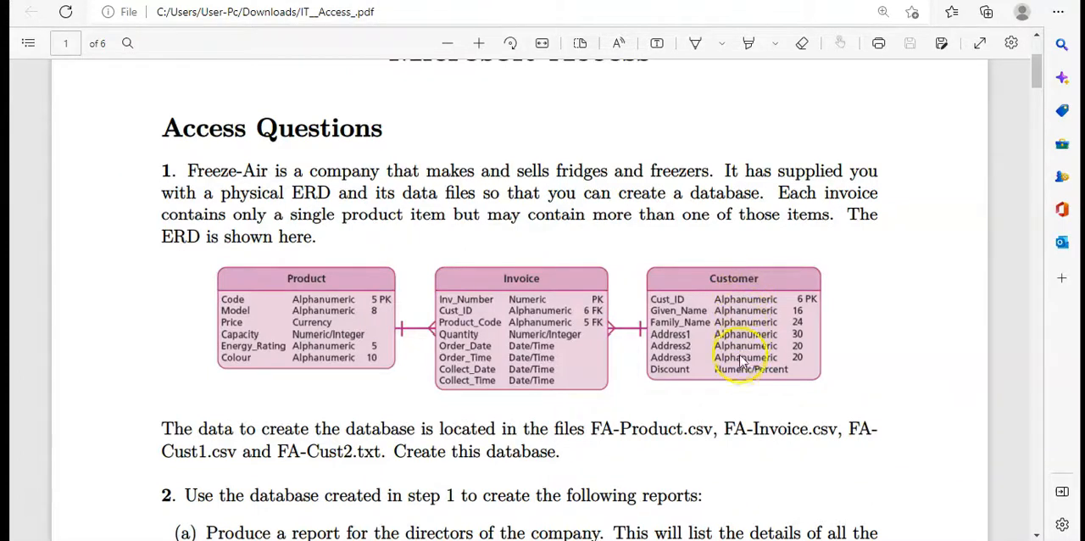
pyautogui.hotkey('alt', 'Tab')
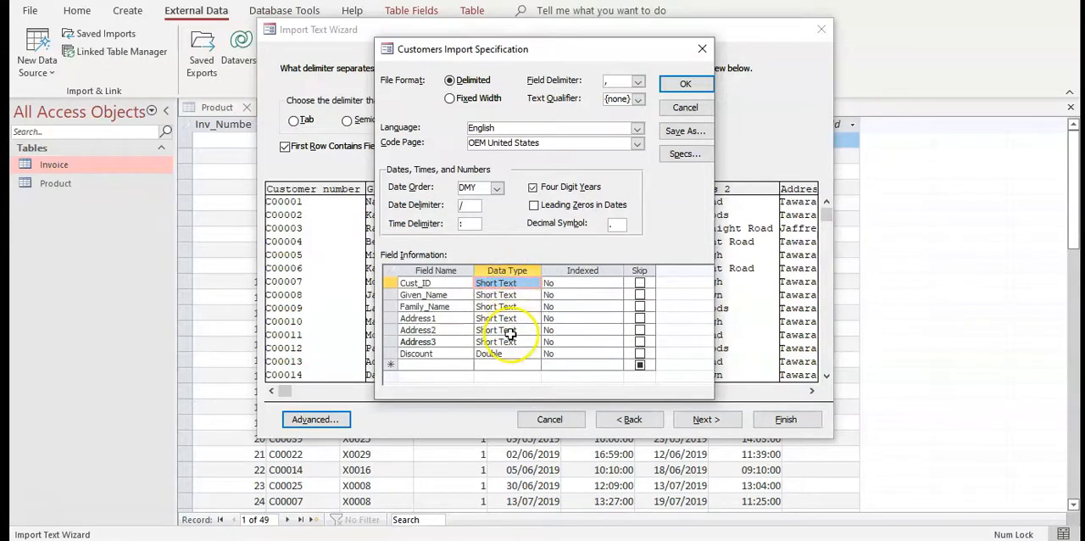
pyautogui.click(686, 83)
pyautogui.press('ctrl')
# Check the Discount values in the data preview, choose Double as the Discount field's data type and accept the specification
pyautogui.click(734, 391)
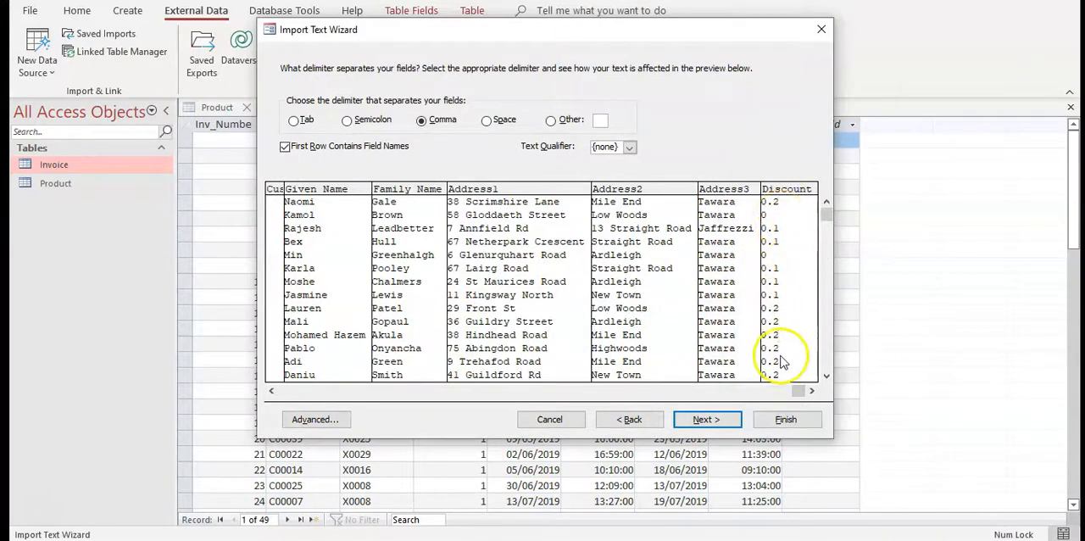
pyautogui.click(316, 419)
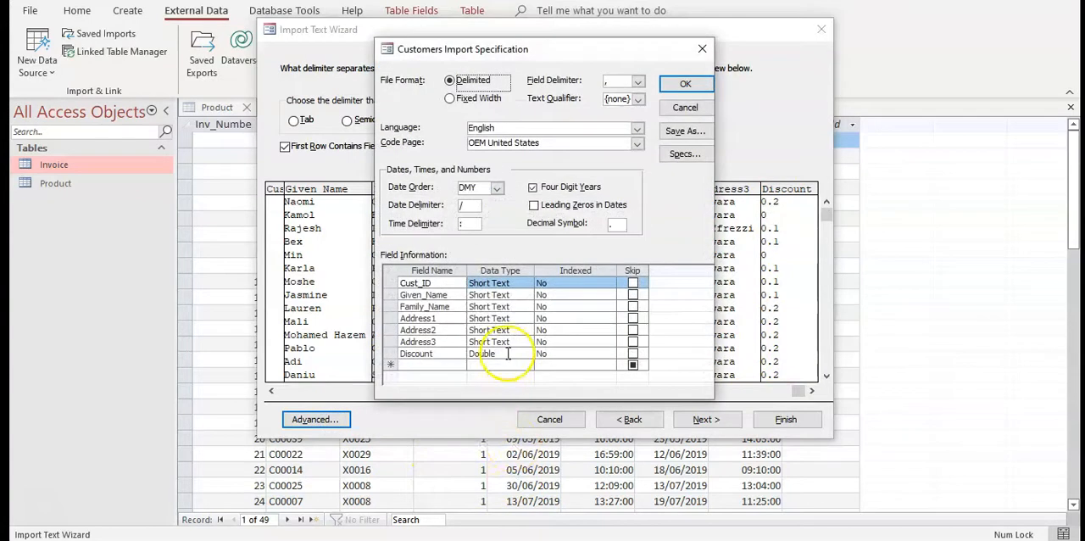
pyautogui.click(507, 354)
pyautogui.click(525, 353)
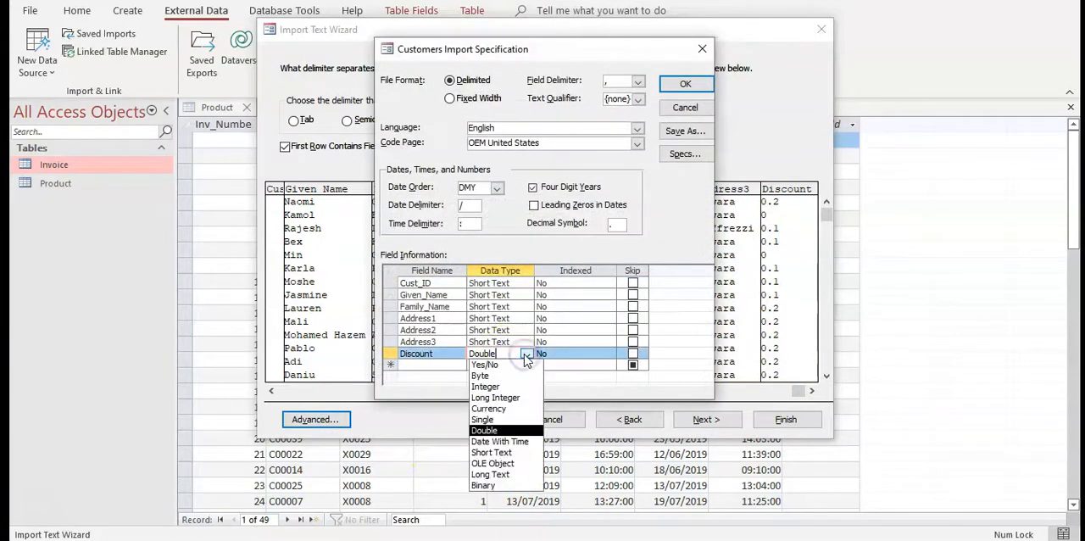
pyautogui.click(504, 431)
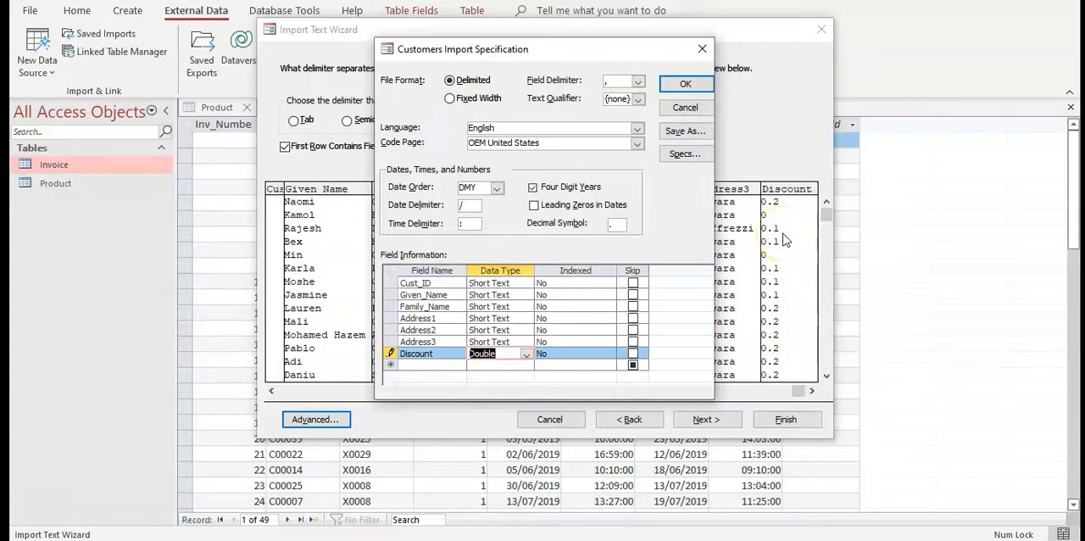
pyautogui.click(685, 83)
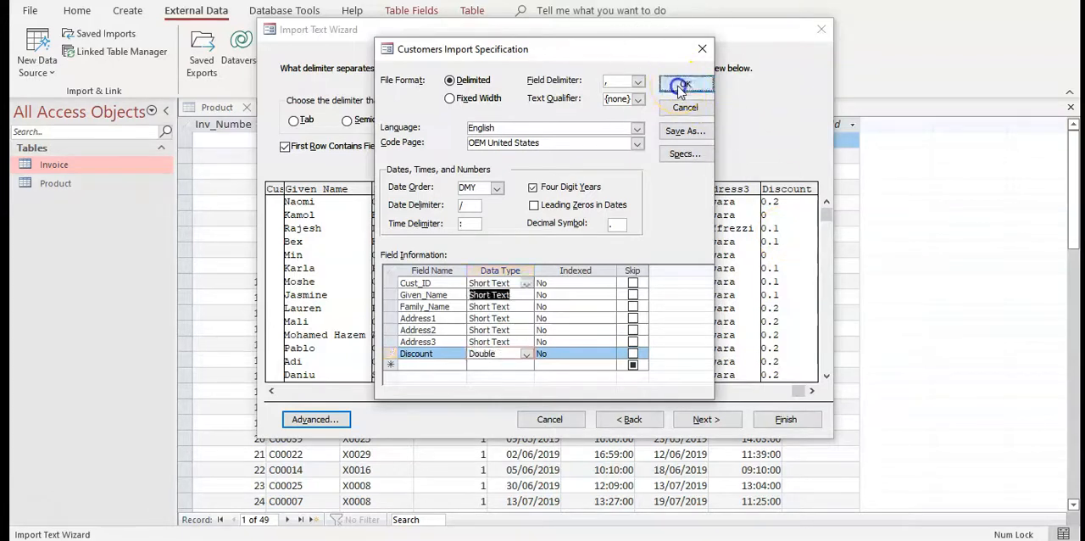
# Check the Customer entity's primary key in the ERD and choose Cust_ID as the primary key of the imported table
pyautogui.click(706, 419)
pyautogui.click(706, 419)
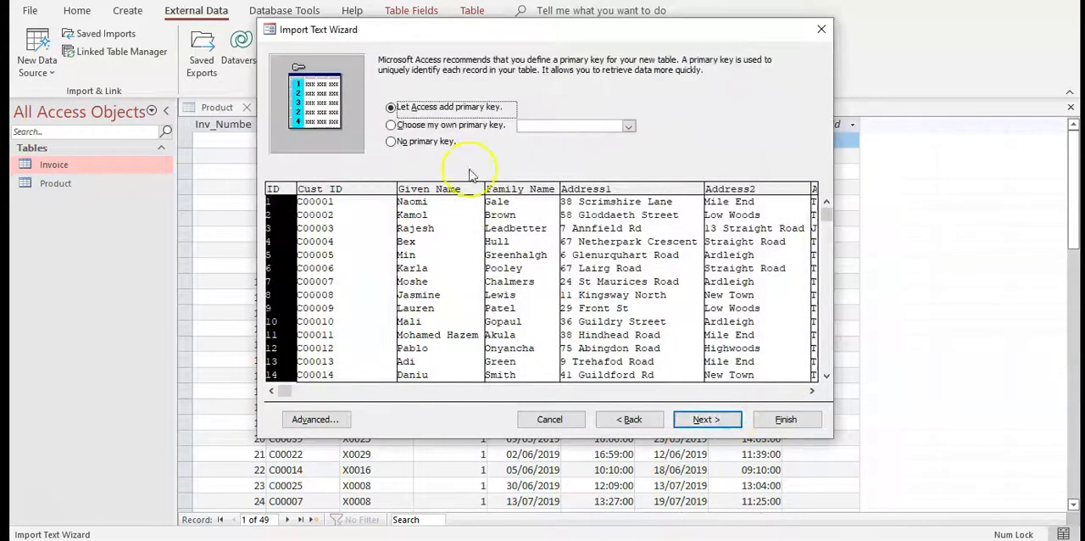
pyautogui.hotkey('alt', 'Tab')
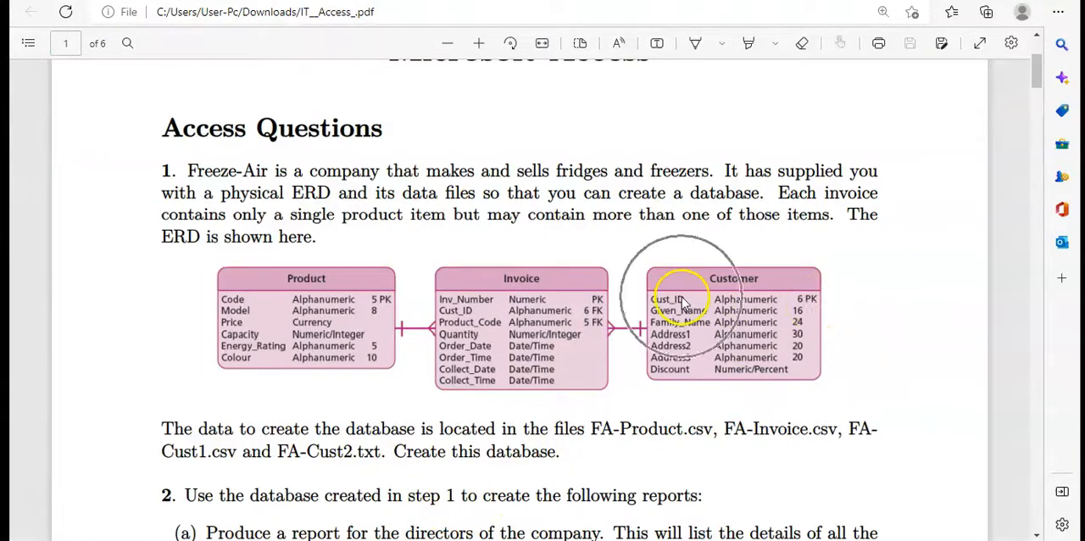
pyautogui.hotkey('alt', 'Tab')
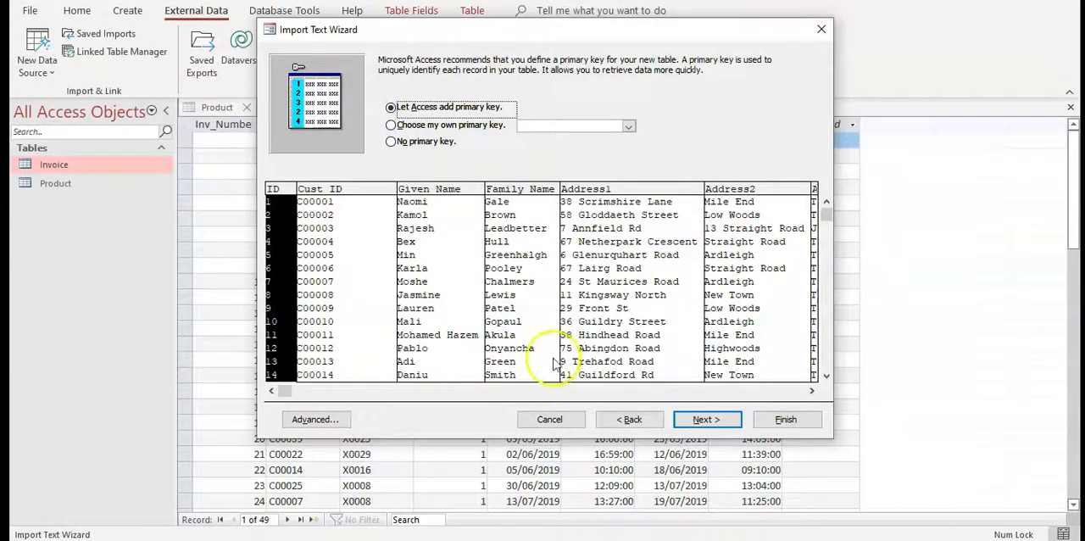
pyautogui.click(456, 125)
pyautogui.click(706, 419)
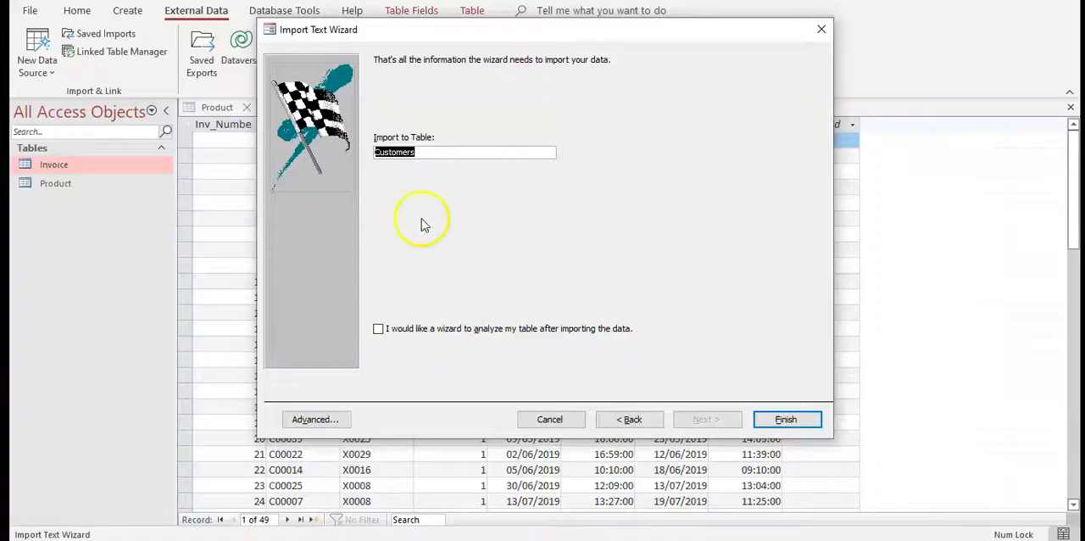
# Finish the import into a table named Customer and open that table to compare it with the Customer entity in the ERD
pyautogui.click(425, 152)
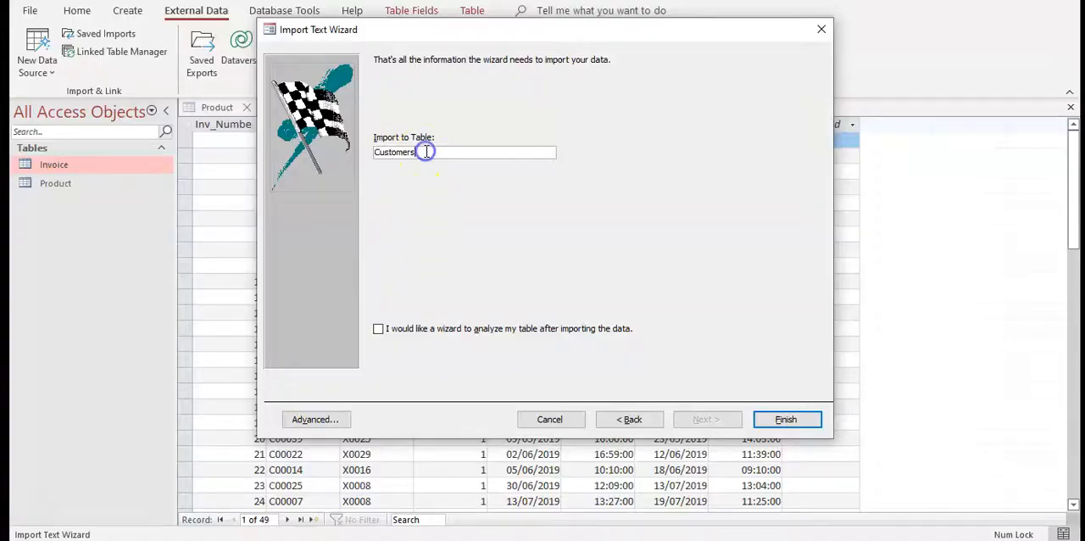
pyautogui.click(788, 421)
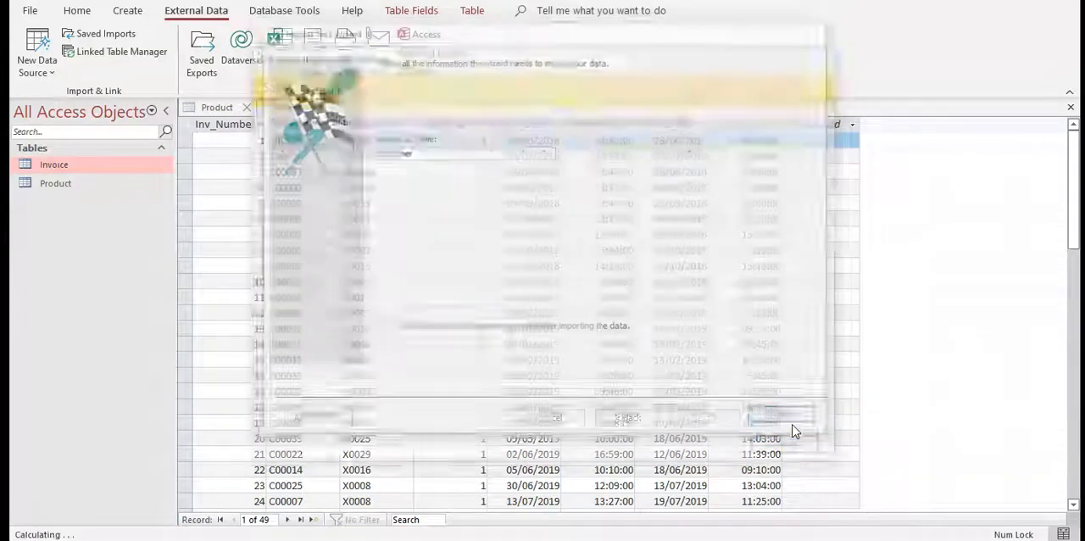
pyautogui.click(795, 442)
pyautogui.doubleClick(62, 169)
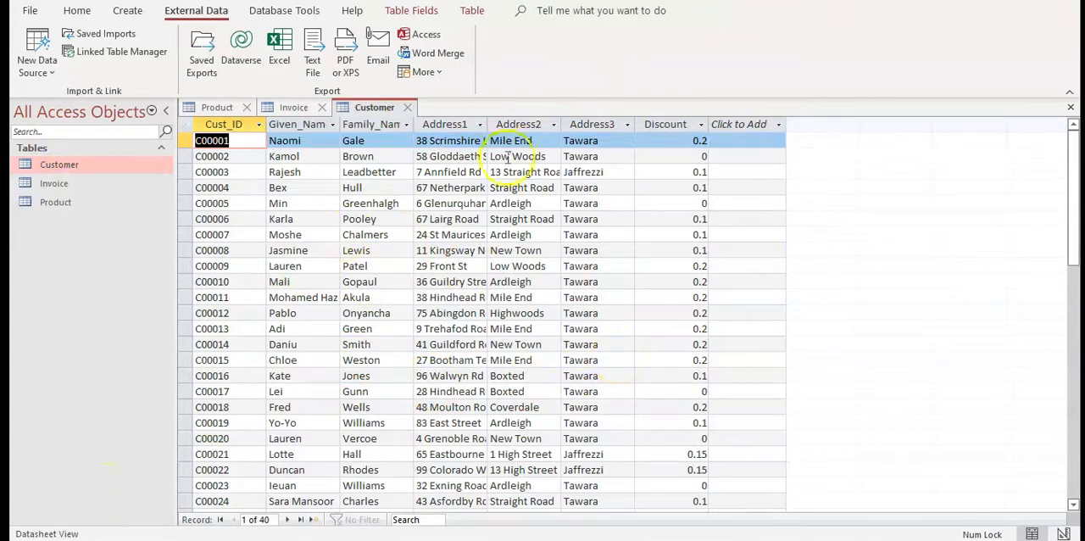
pyautogui.click(438, 539)
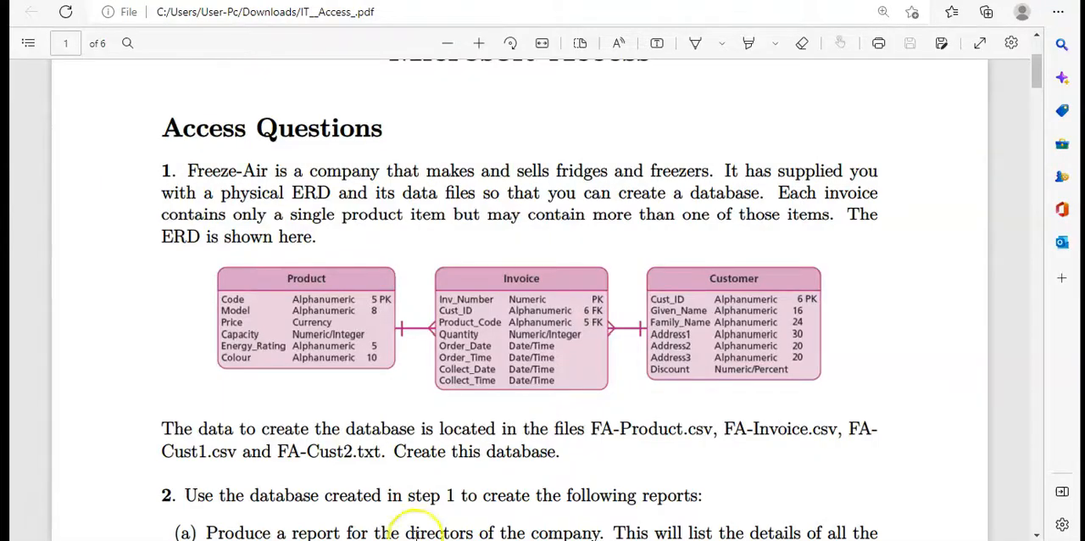